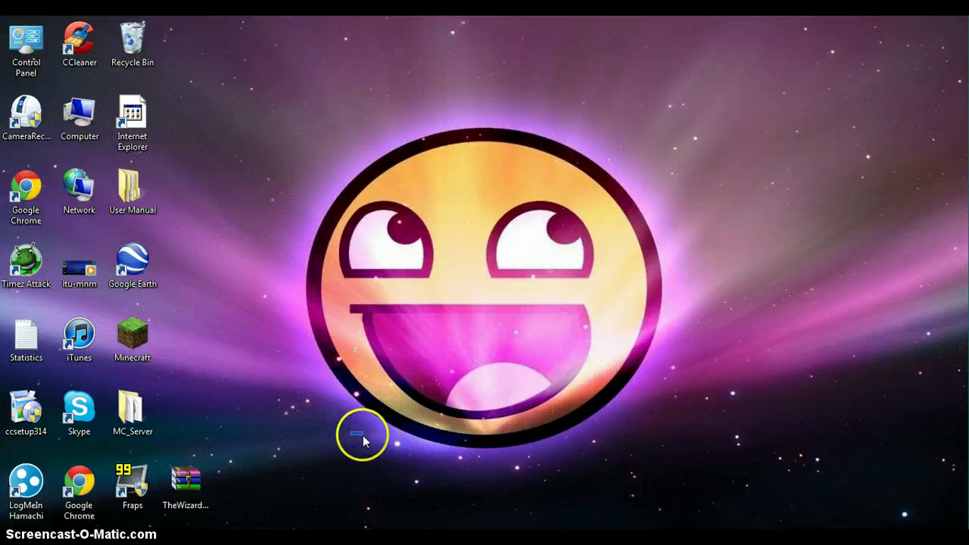
pyautogui.moveTo(362, 435); pyautogui.dragTo(598, 177)
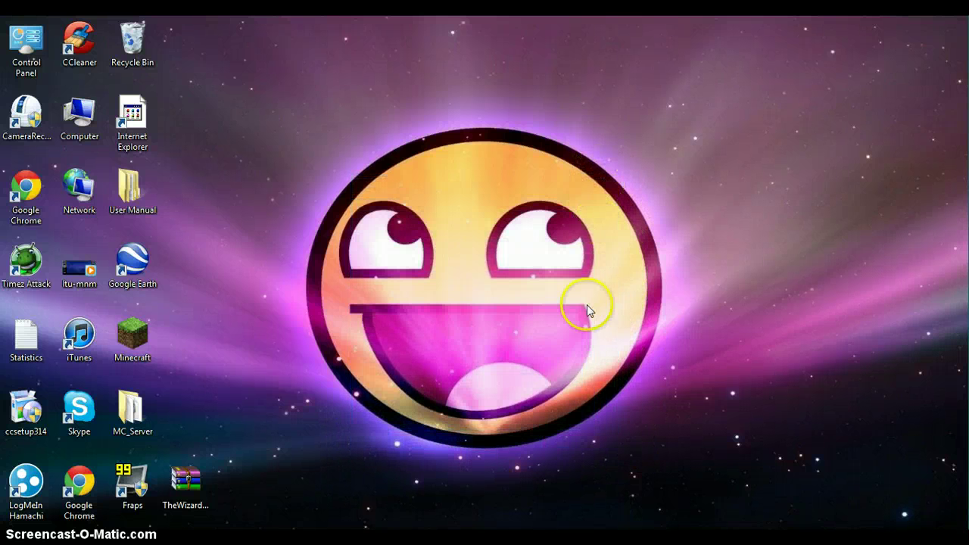
pyautogui.moveTo(387, 452); pyautogui.dragTo(318, 127)
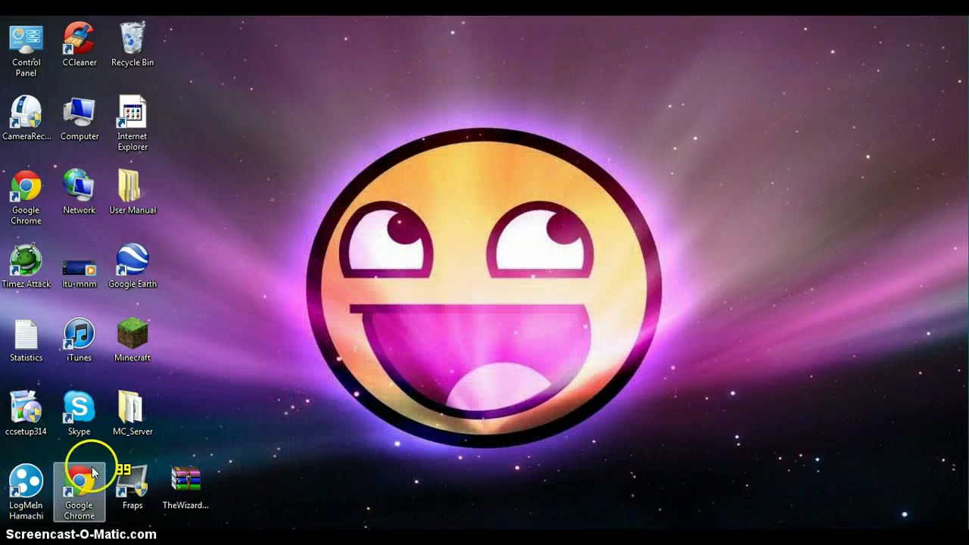
# Extract the World4 folder from the TheWizardBurgmundV2.zip archive into the MC_Server folder on the desktop, and close the archive
pyautogui.doubleClick(190, 491)
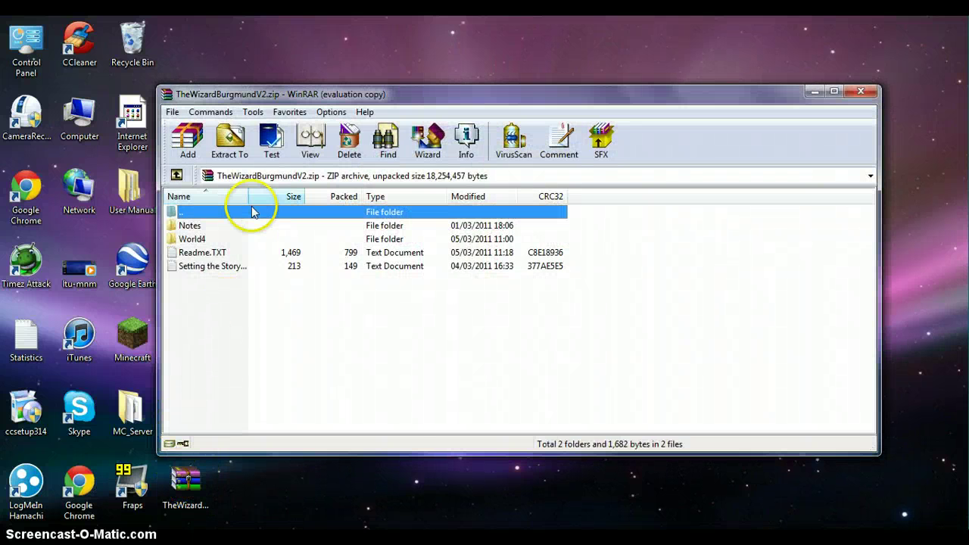
pyautogui.click(204, 238)
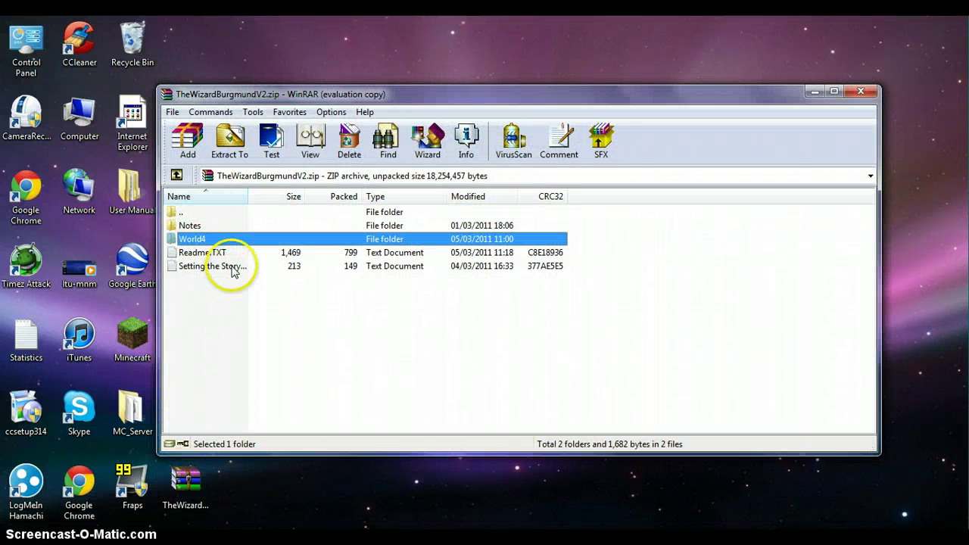
pyautogui.click(230, 143)
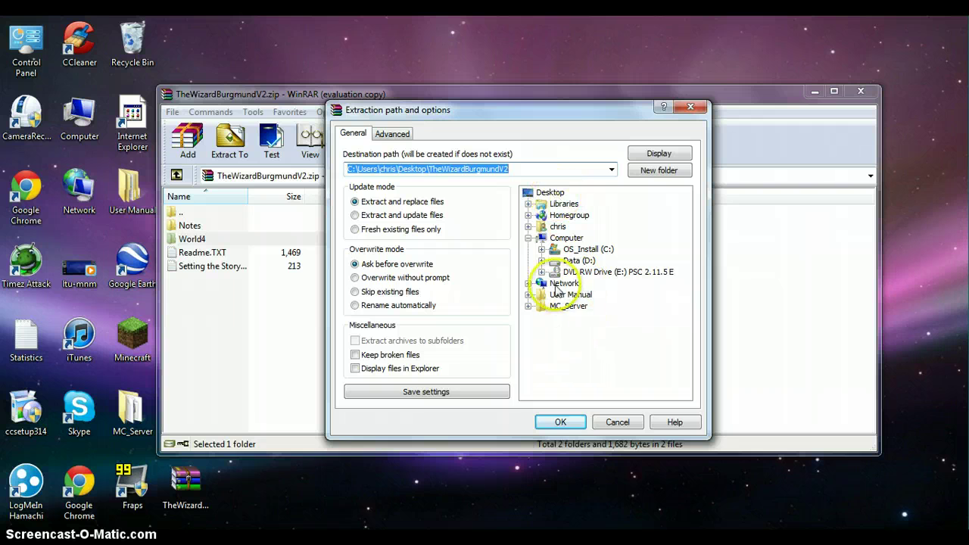
pyautogui.click(569, 307)
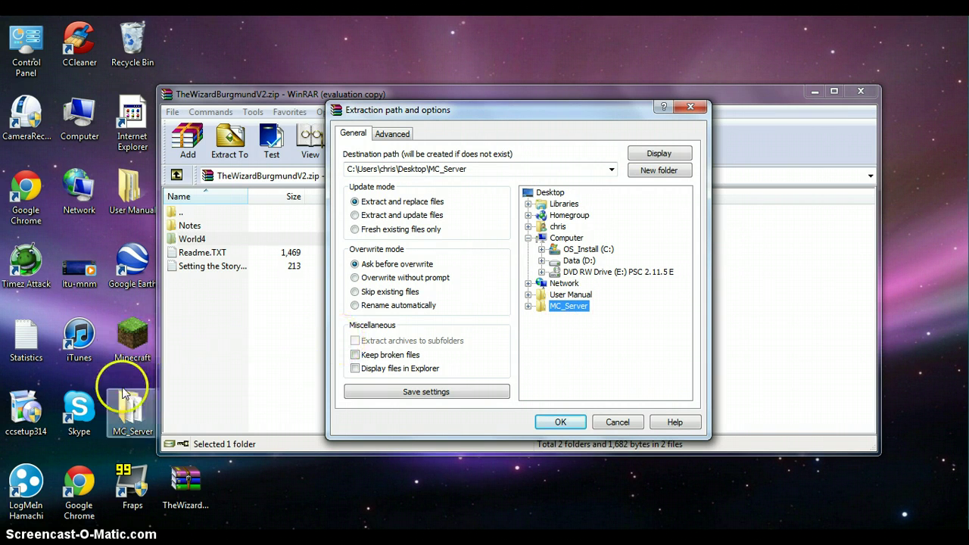
pyautogui.click(560, 422)
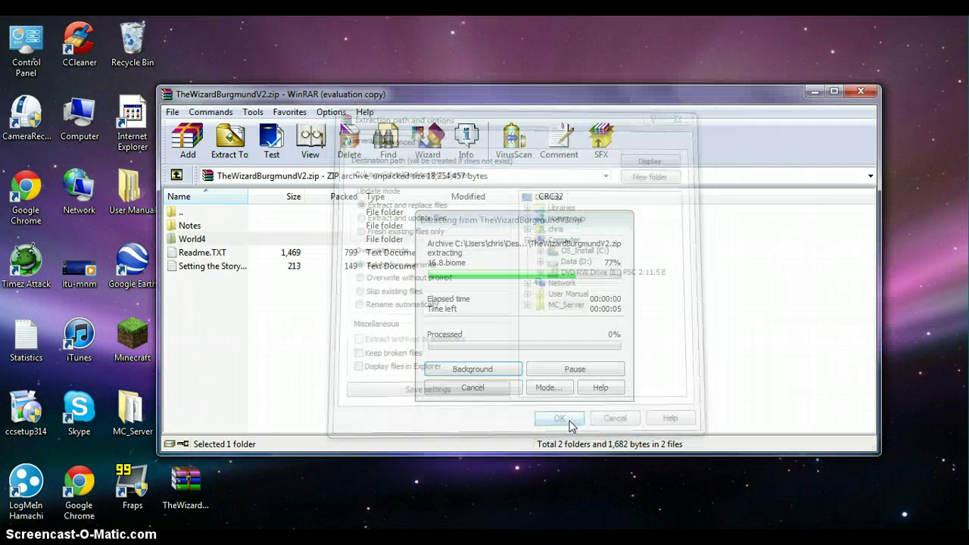
pyautogui.rightClick(722, 147)
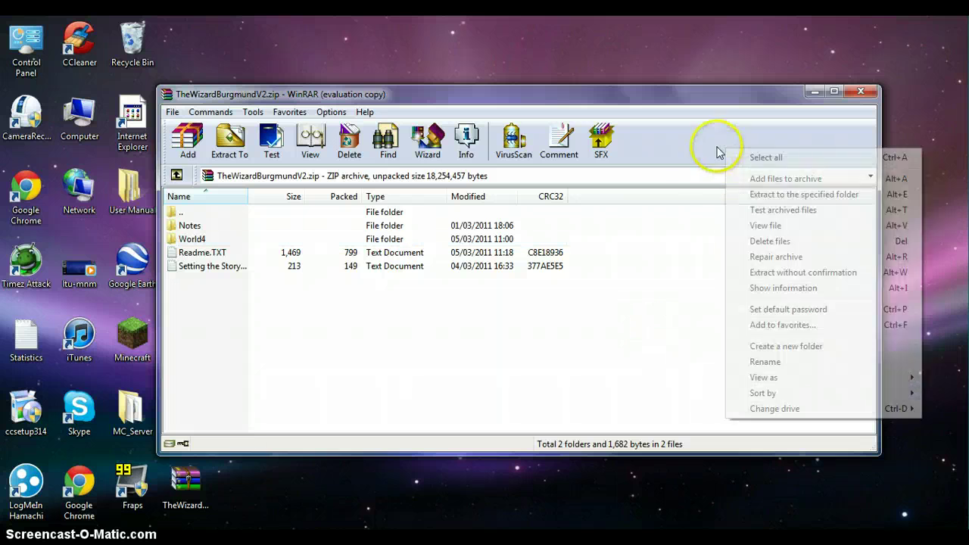
pyautogui.click(594, 359)
pyautogui.click(858, 93)
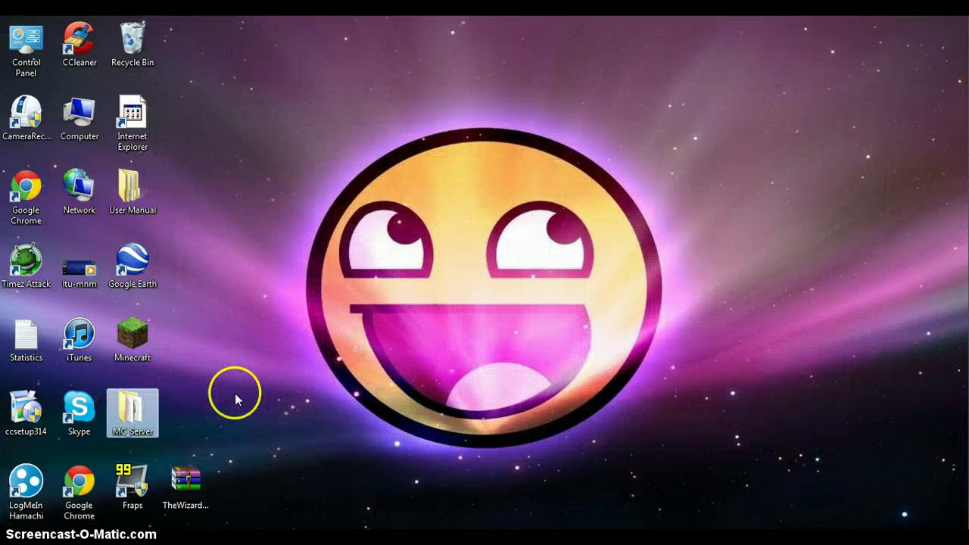
# In the MC_Server folder's server properties file, set level-name to World4 and save the change
pyautogui.doubleClick(160, 412)
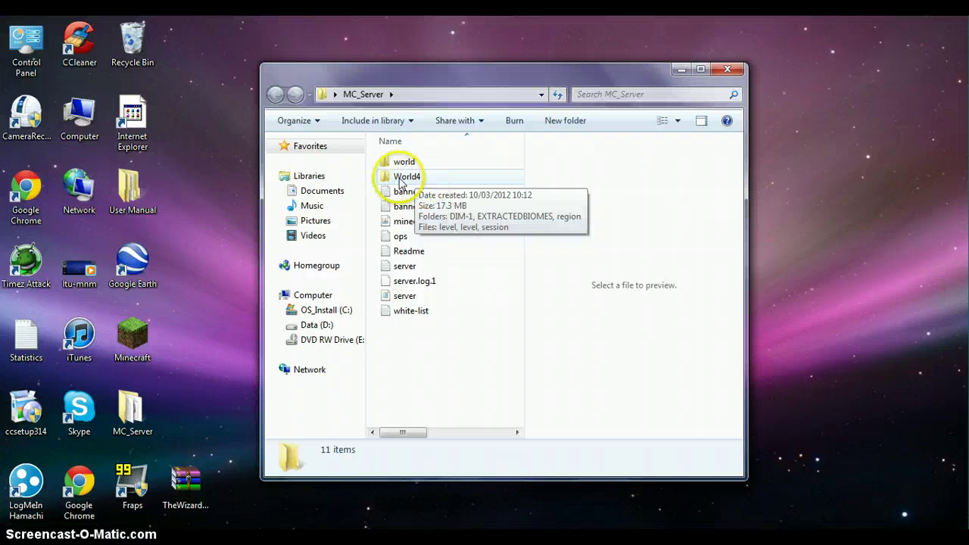
pyautogui.doubleClick(405, 296)
pyautogui.moveTo(302, 211); pyautogui.dragTo(249, 214)
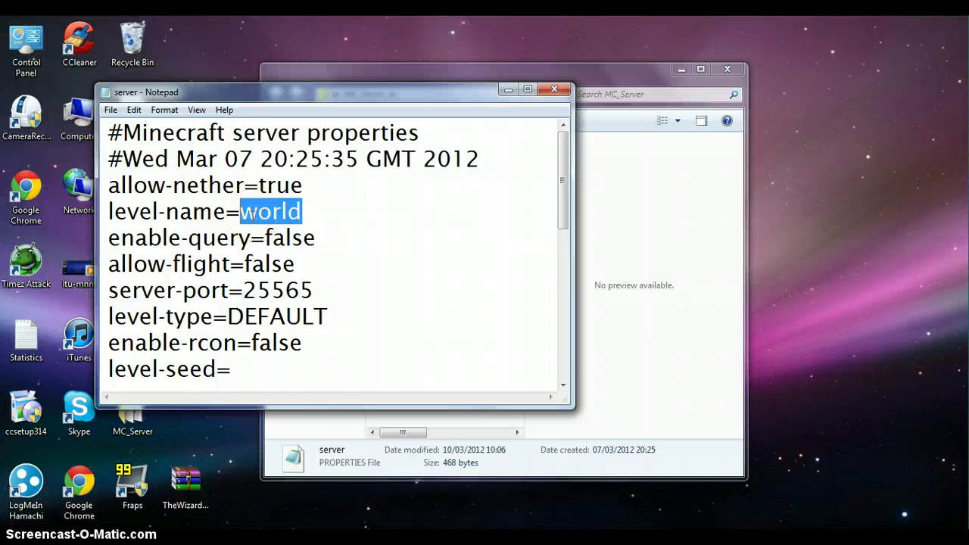
pyautogui.write('"')
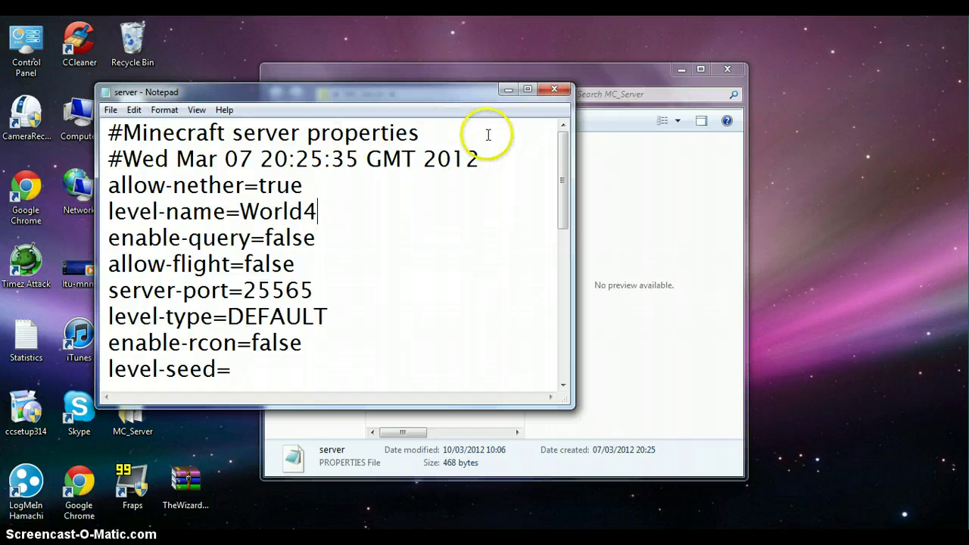
pyautogui.click(556, 90)
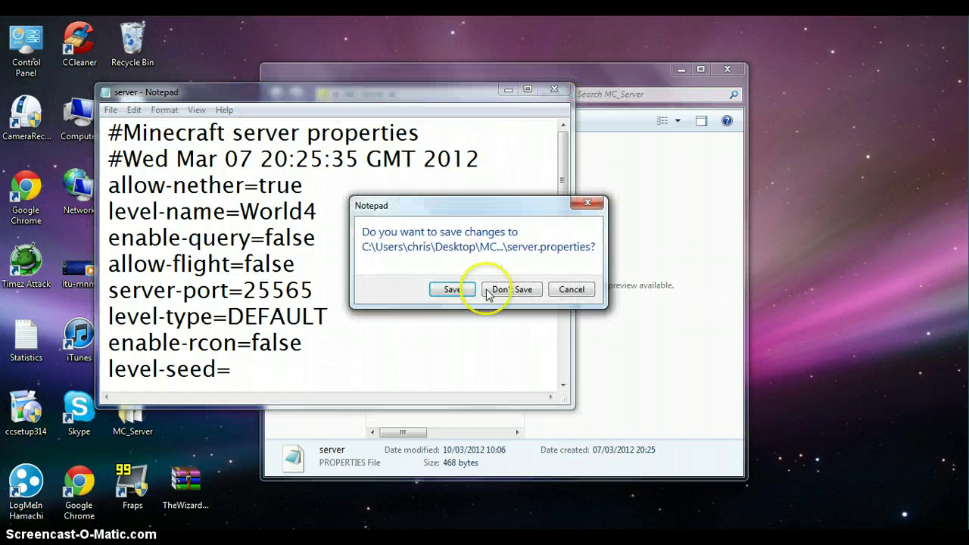
pyautogui.click(453, 289)
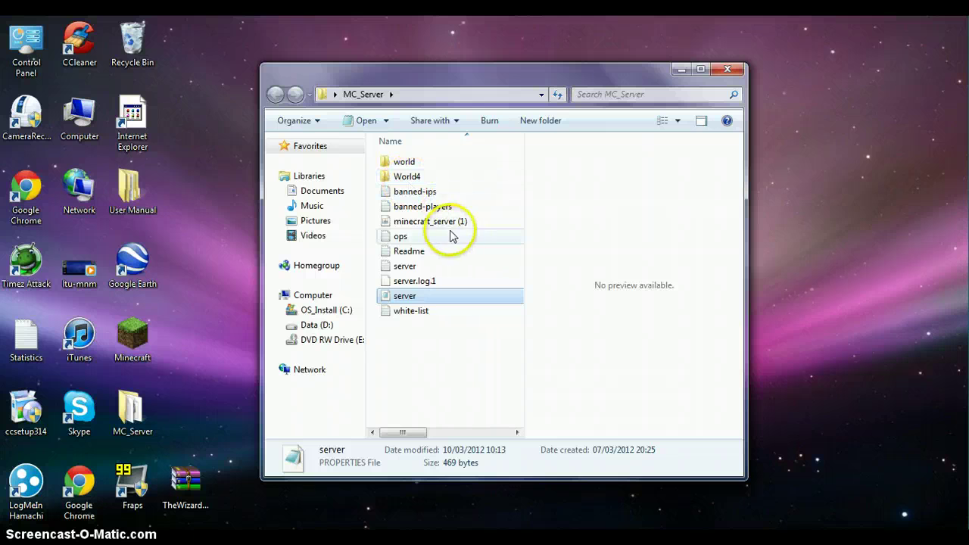
# Launch minecraft_server (1) from the MC_Server folder, minimize the server window and close the folder
pyautogui.doubleClick(436, 223)
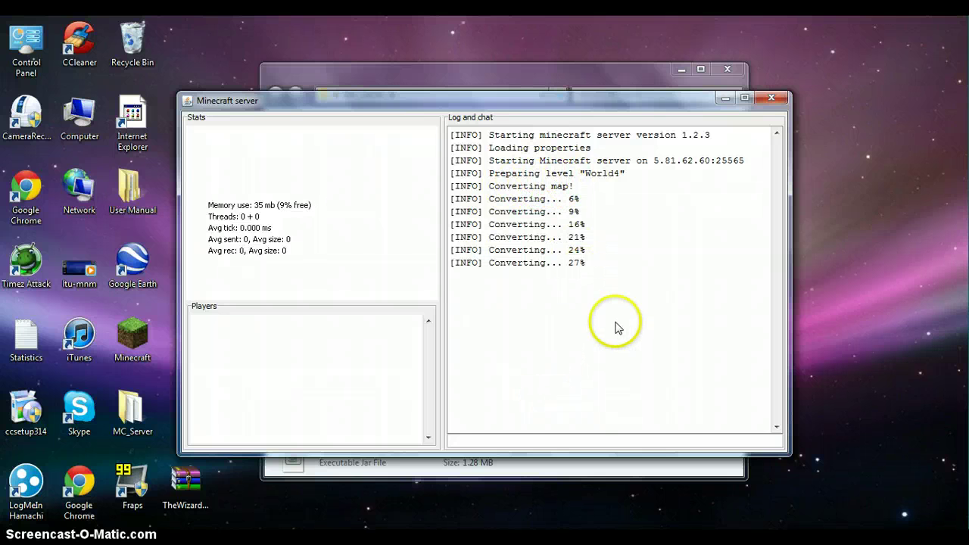
pyautogui.click(723, 98)
pyautogui.click(736, 71)
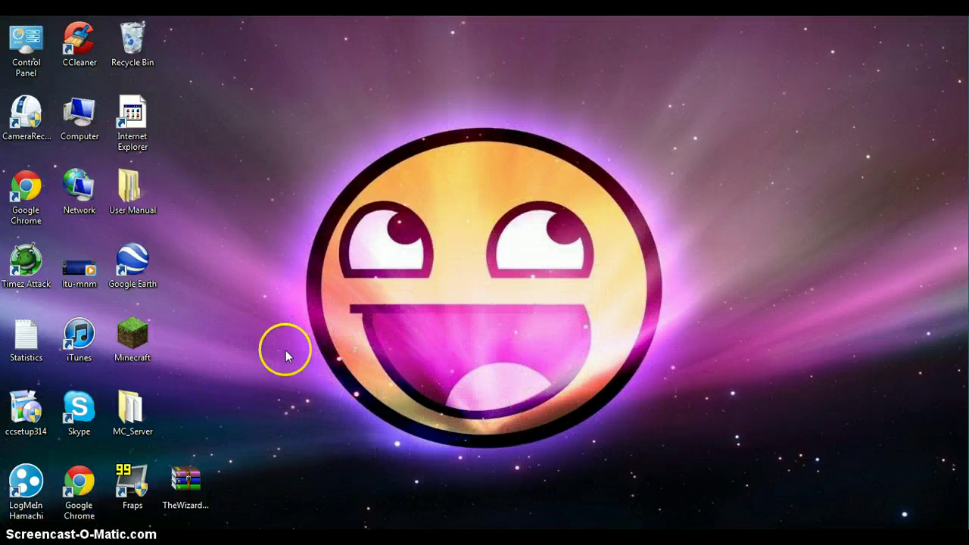
# Switch to Google Chrome, search Google for wallchan and open the WallChan home page
pyautogui.click(87, 493)
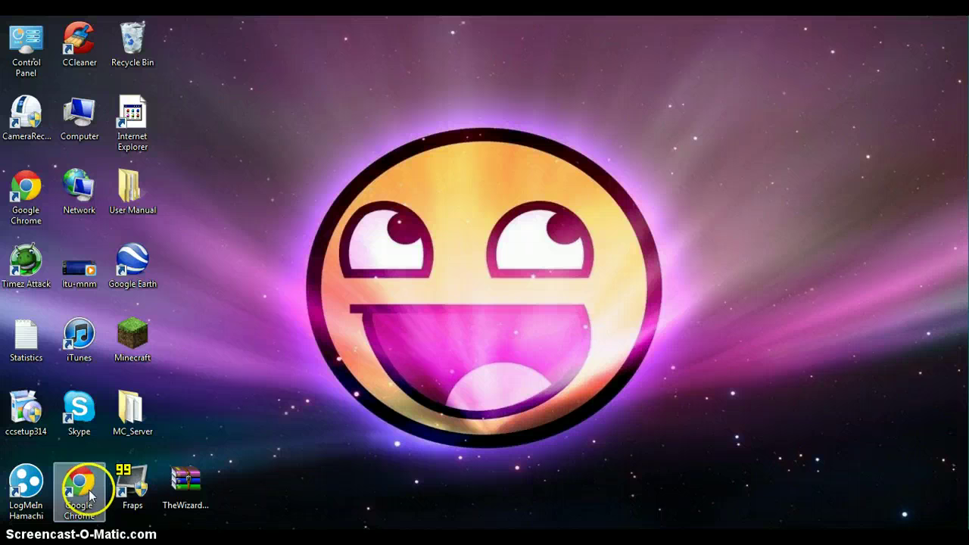
pyautogui.doubleClick(70, 492)
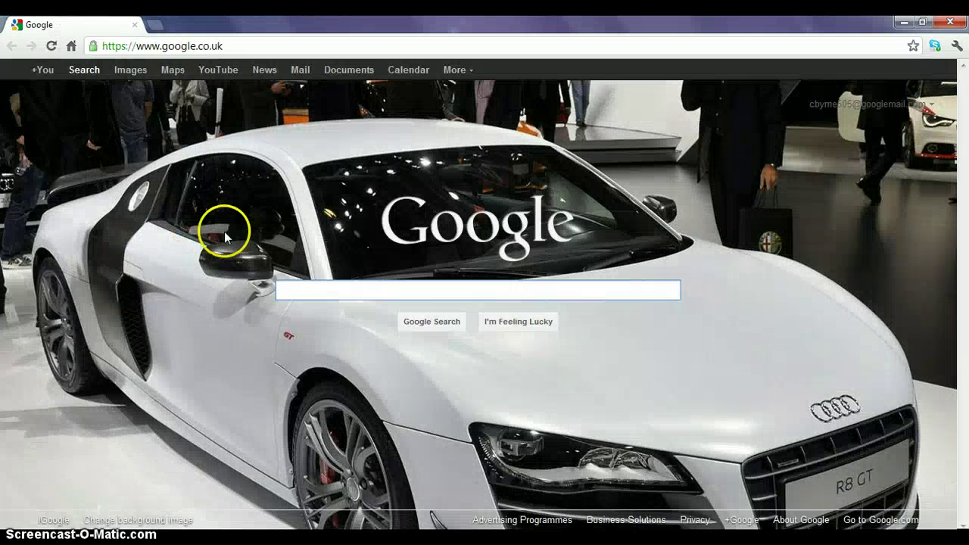
pyautogui.write('wallchan')
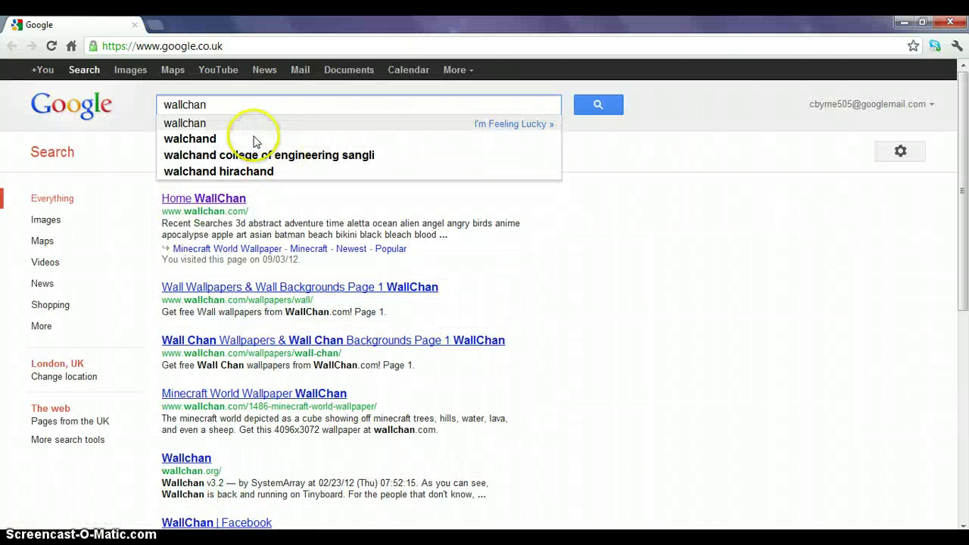
pyautogui.press('Return')
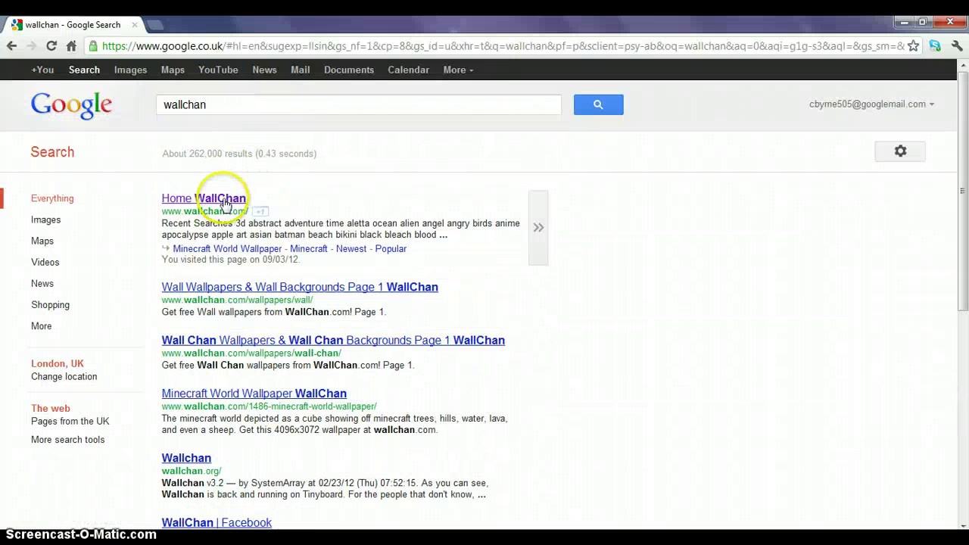
pyautogui.click(222, 203)
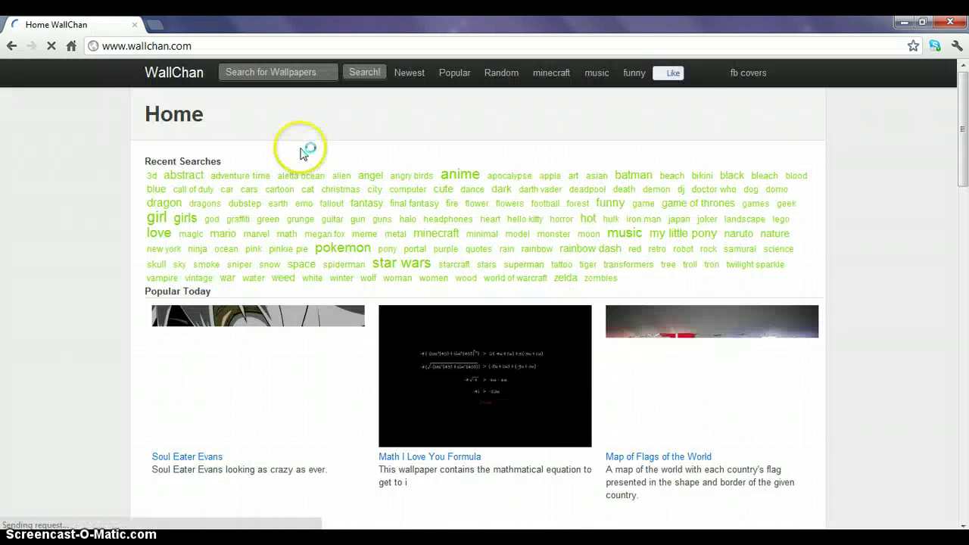
# Search WallChan for "awesome" wallpapers and look through the first page of results
pyautogui.click(284, 69)
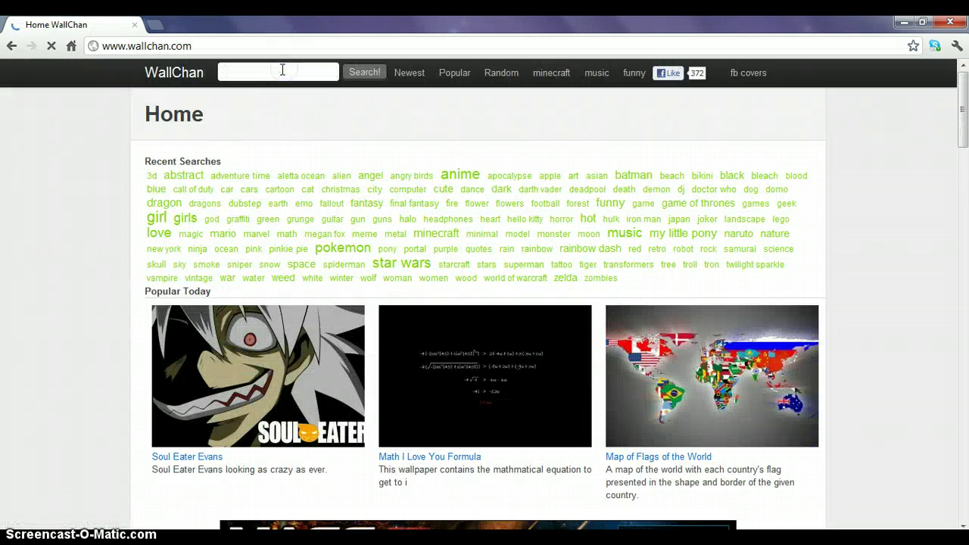
pyautogui.write('awesome')
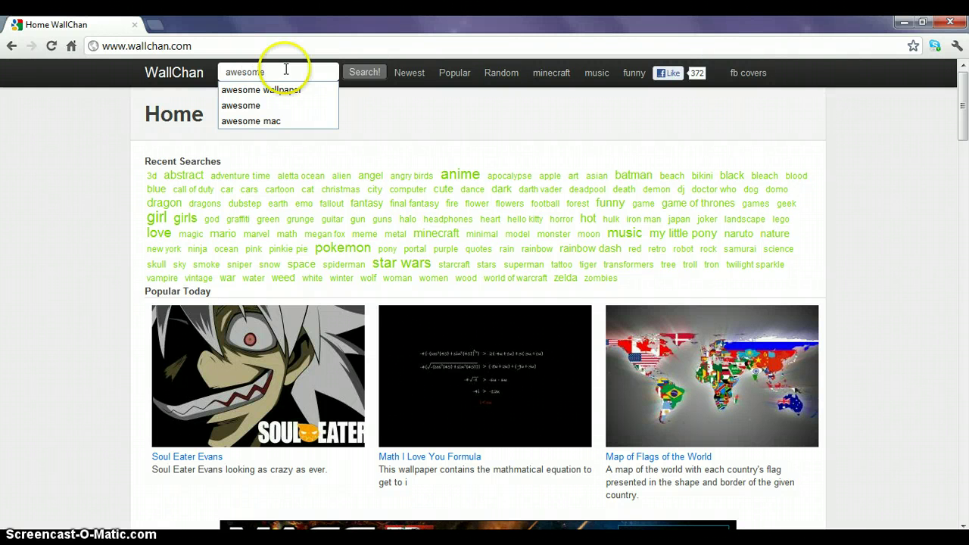
pyautogui.press('Return')
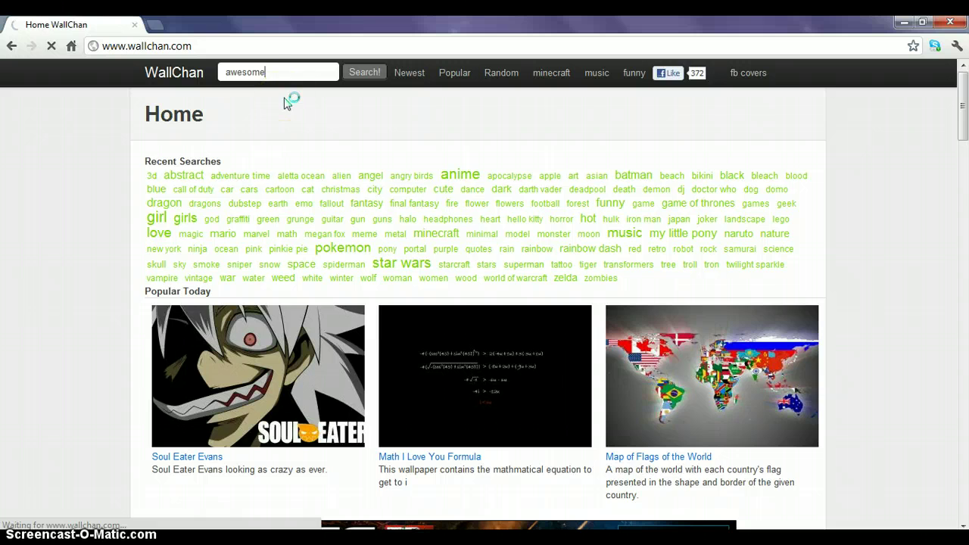
pyautogui.rightClick(314, 152)
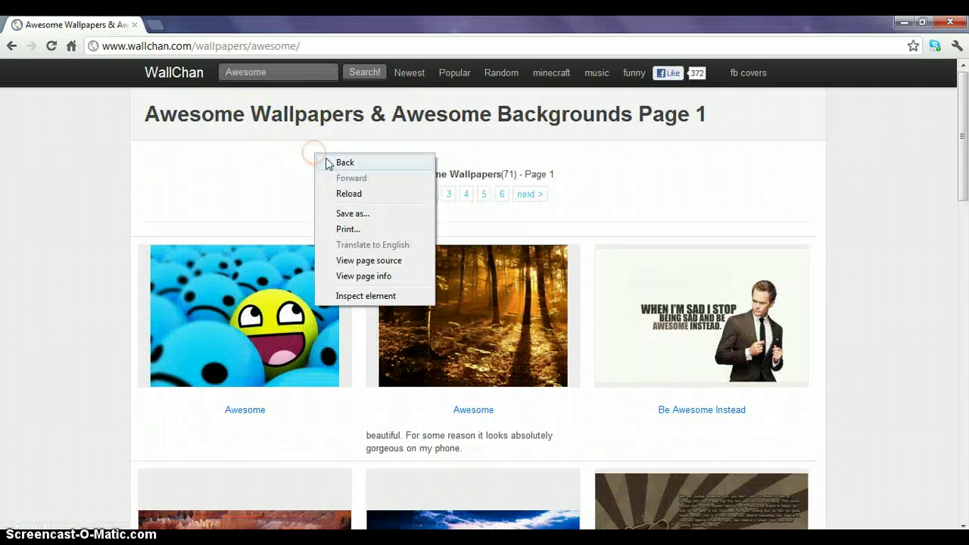
pyautogui.click(49, 185)
pyautogui.scroll(-6, 353, 223)
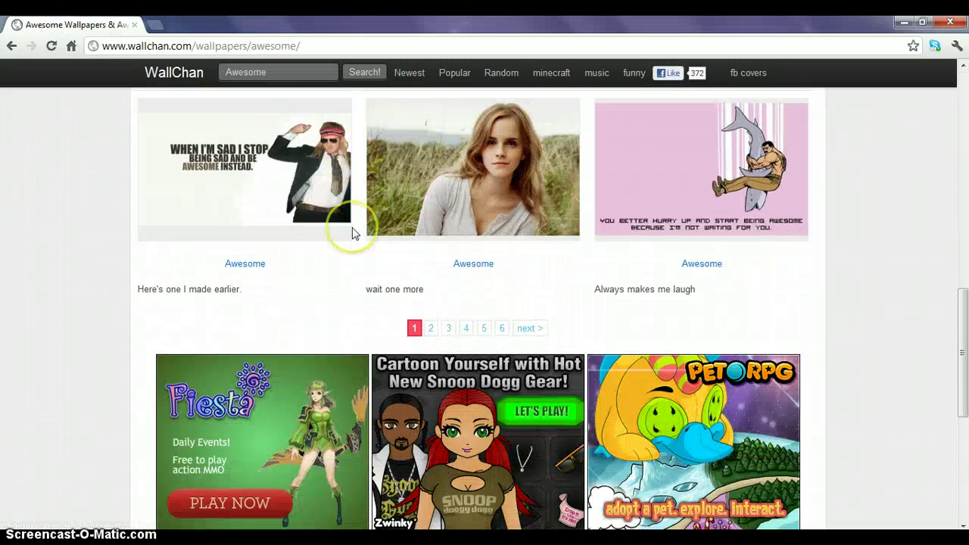
pyautogui.scroll(10, 352, 232)
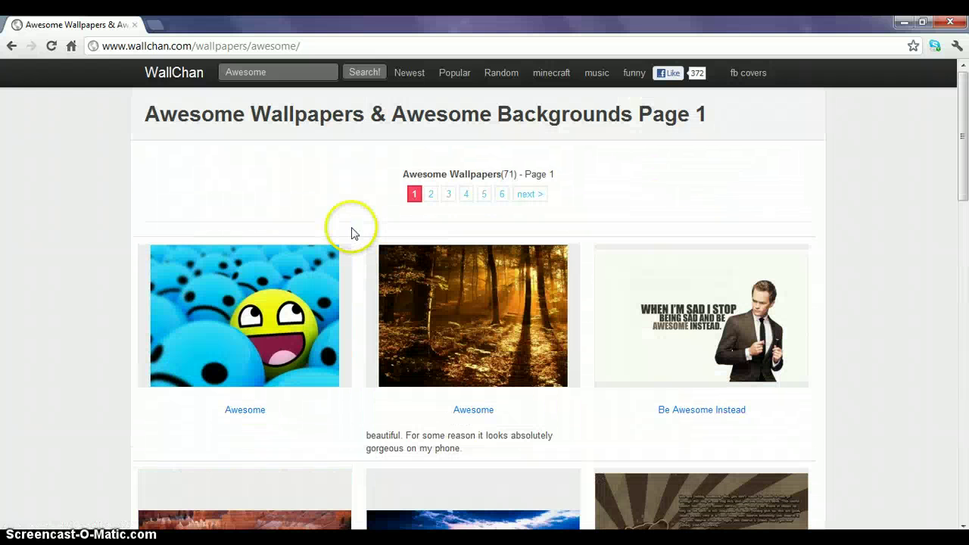
# Browse page 3 of the awesome wallpapers and open the Mac Epic Face wallpaper
pyautogui.click(448, 195)
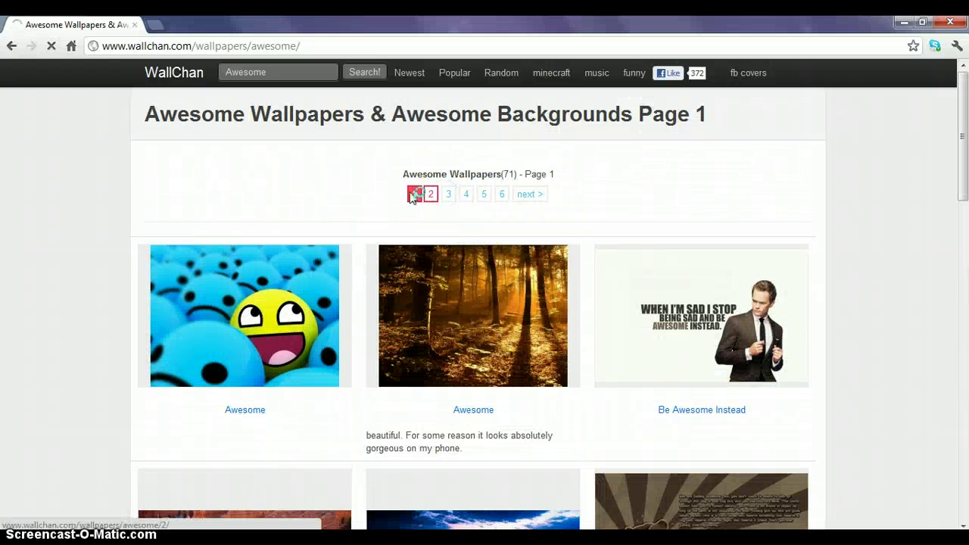
pyautogui.click(446, 195)
pyautogui.scroll(-5, 426, 242)
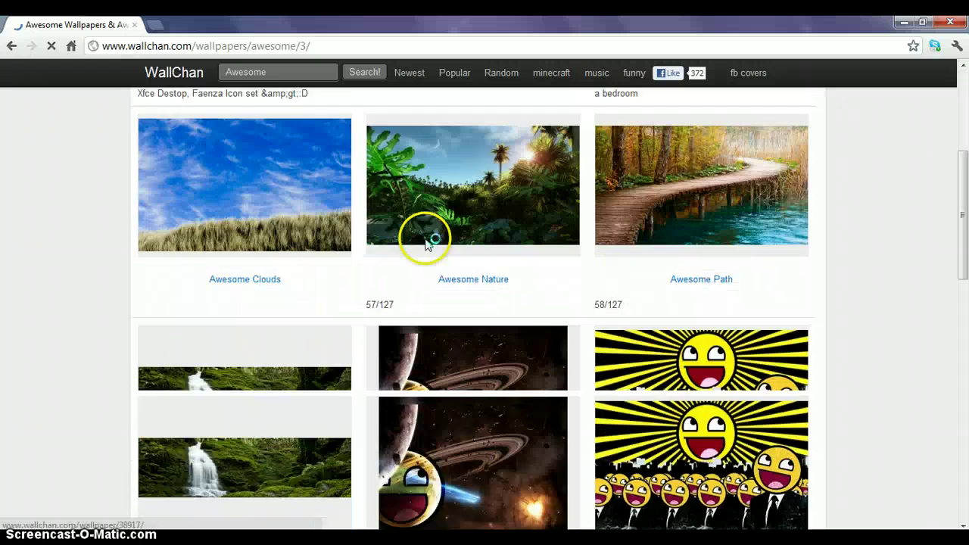
pyautogui.scroll(-6, 426, 242)
pyautogui.scroll(2, 426, 242)
pyautogui.scroll(-3, 428, 246)
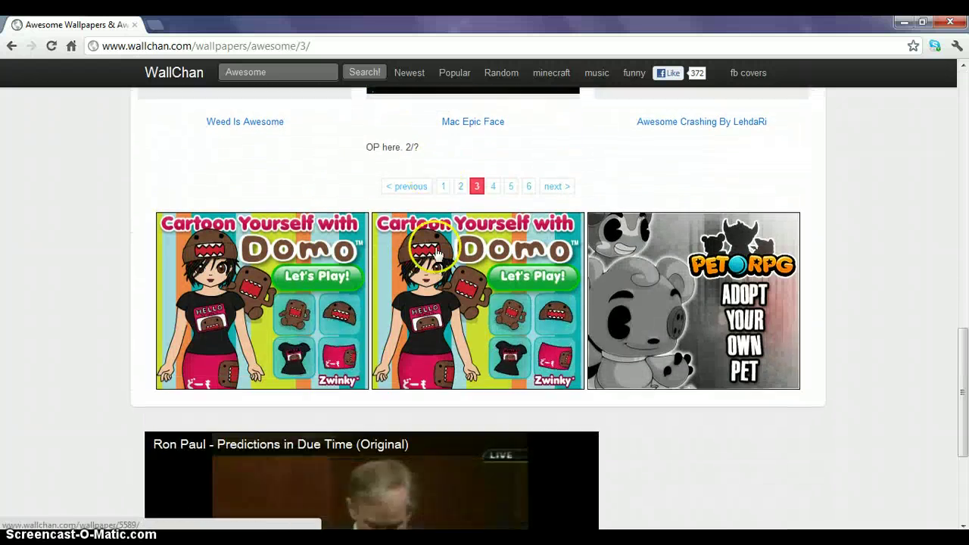
pyautogui.scroll(3, 437, 254)
pyautogui.scroll(1, 436, 254)
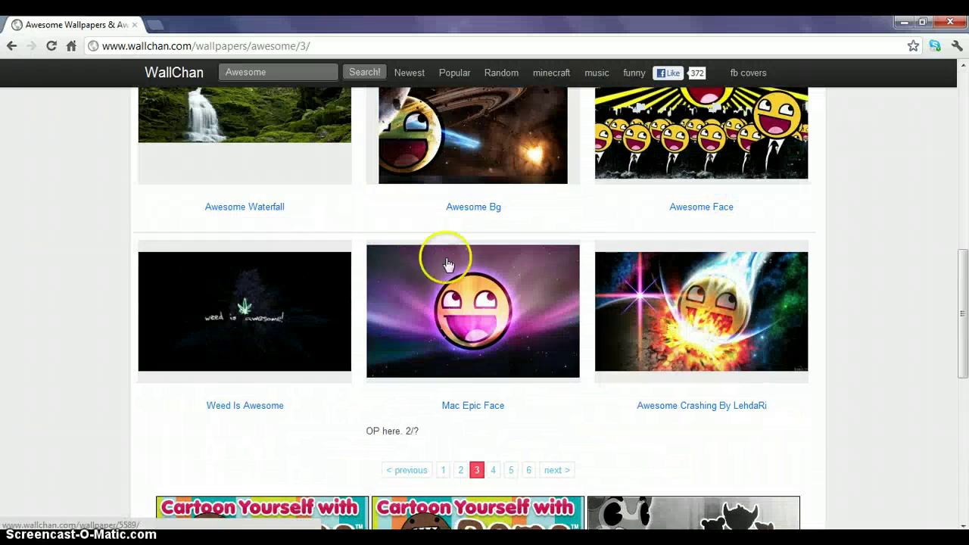
pyautogui.click(467, 411)
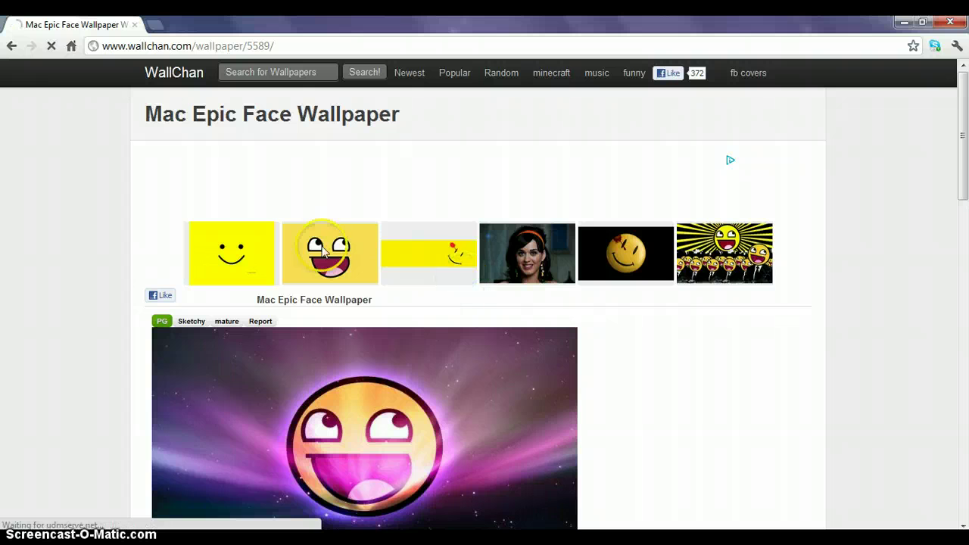
# Open the full-size Mac Epic Face wallpaper and bring up its save dialog, leaving it without saving
pyautogui.scroll(-2, 492, 375)
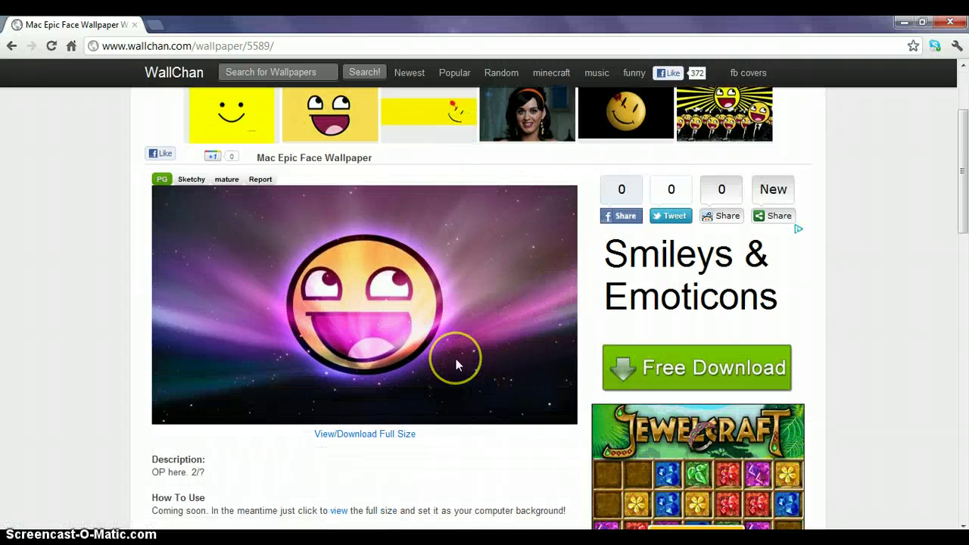
pyautogui.click(371, 434)
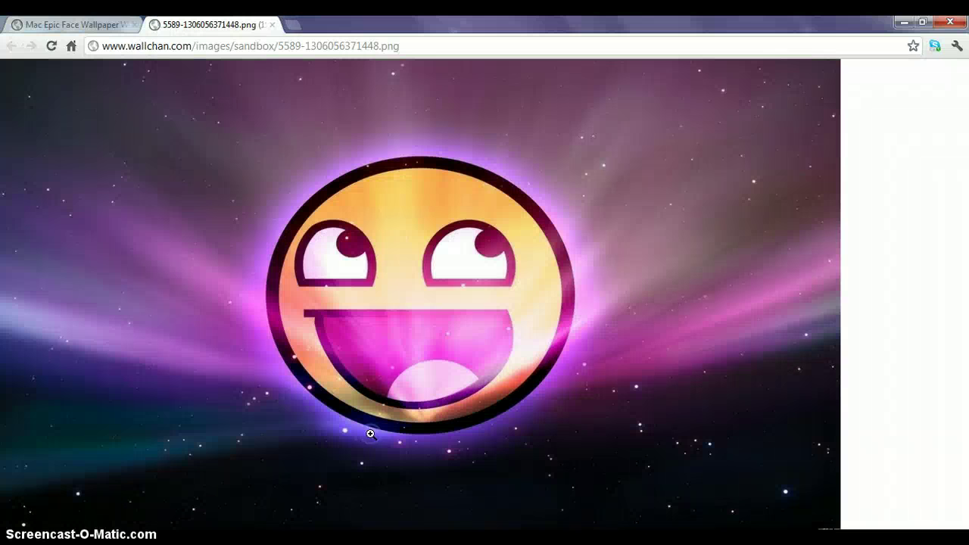
pyautogui.rightClick(428, 293)
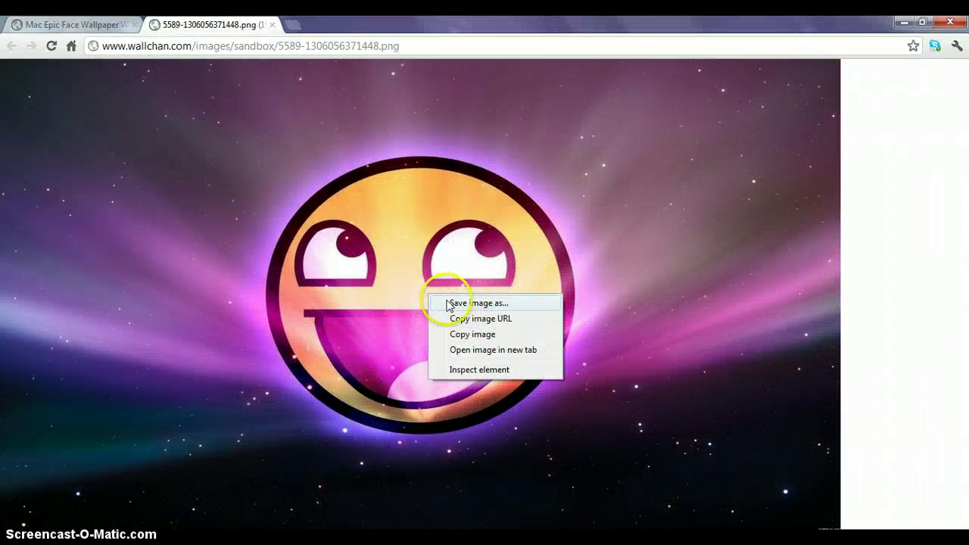
pyautogui.click(464, 303)
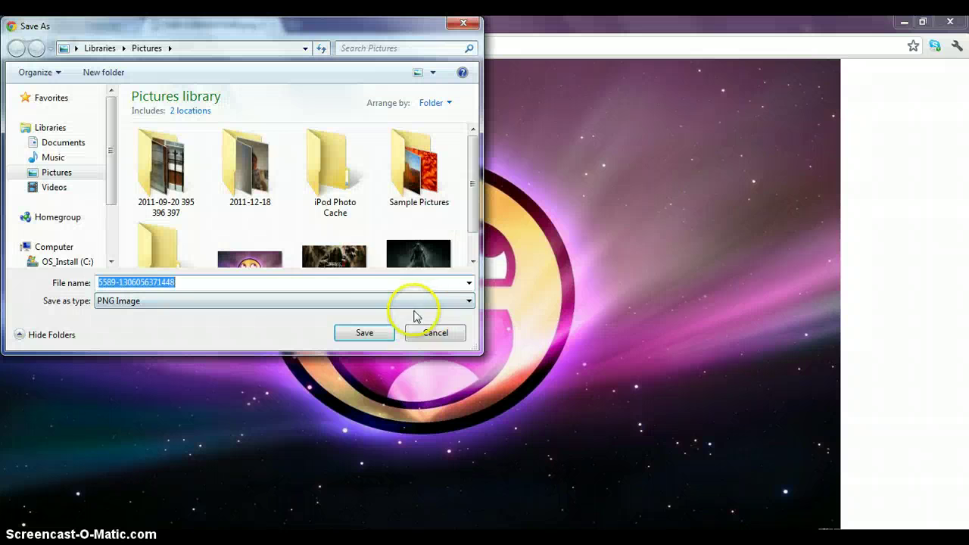
pyautogui.moveTo(475, 173); pyautogui.dragTo(443, 202)
pyautogui.click(435, 333)
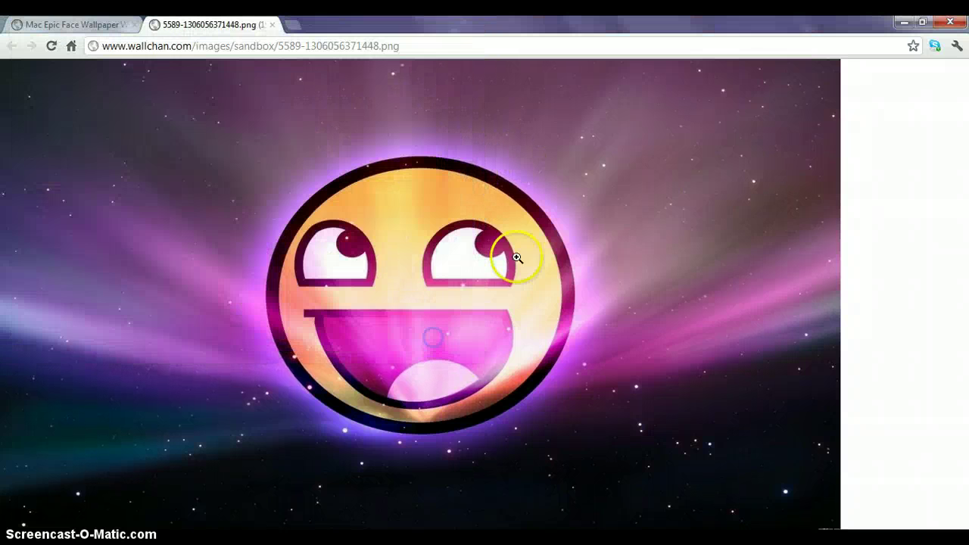
# Minimize the browser and open the desktop background settings from the desktop's personalization options
pyautogui.click(906, 23)
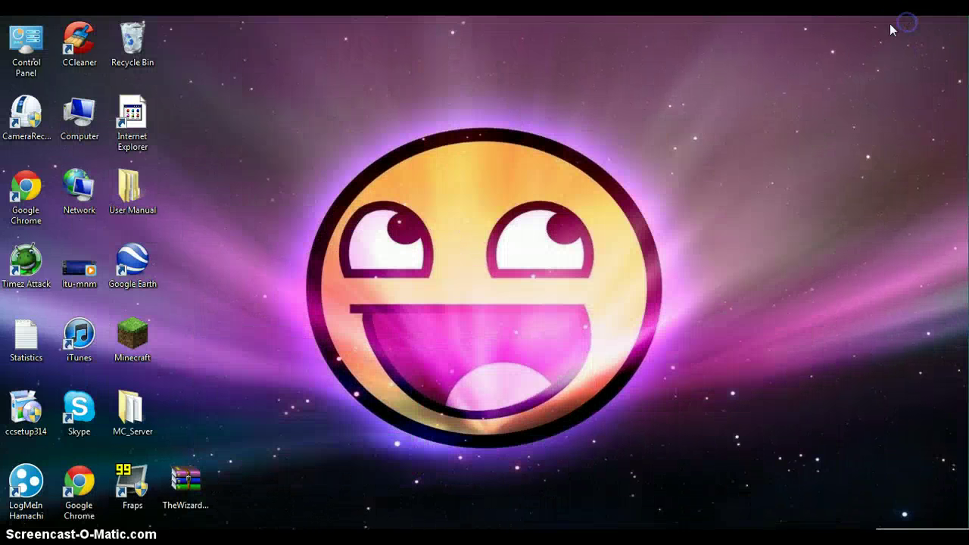
pyautogui.rightClick(495, 106)
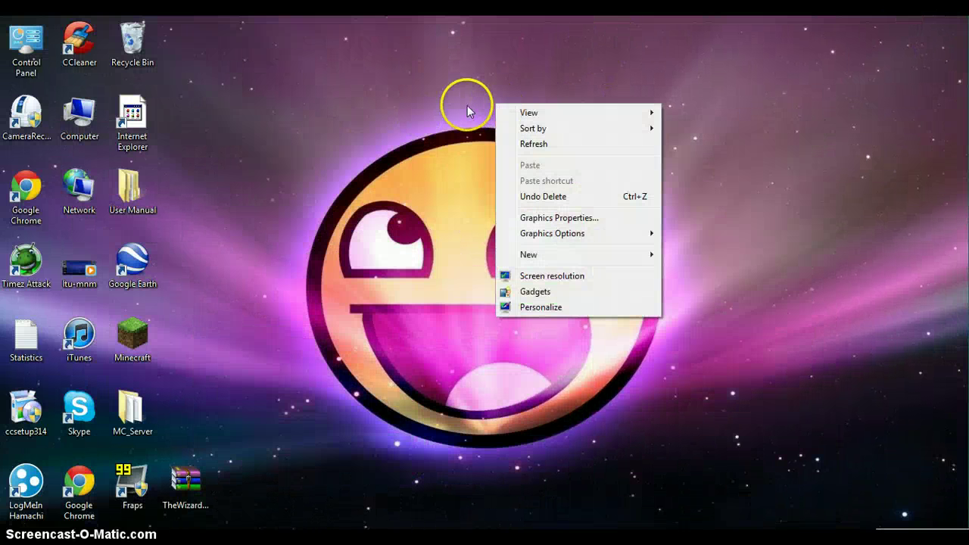
pyautogui.click(467, 106)
pyautogui.rightClick(553, 342)
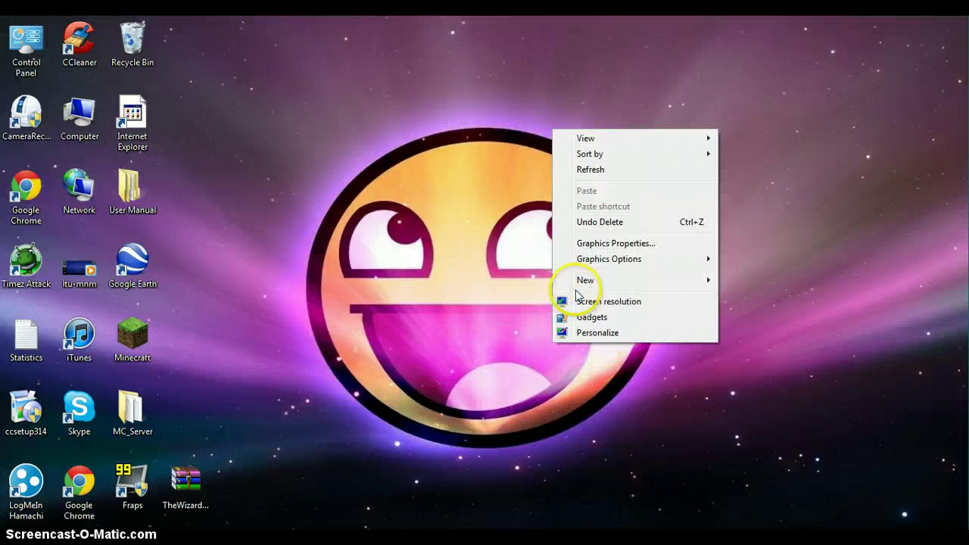
pyautogui.click(587, 333)
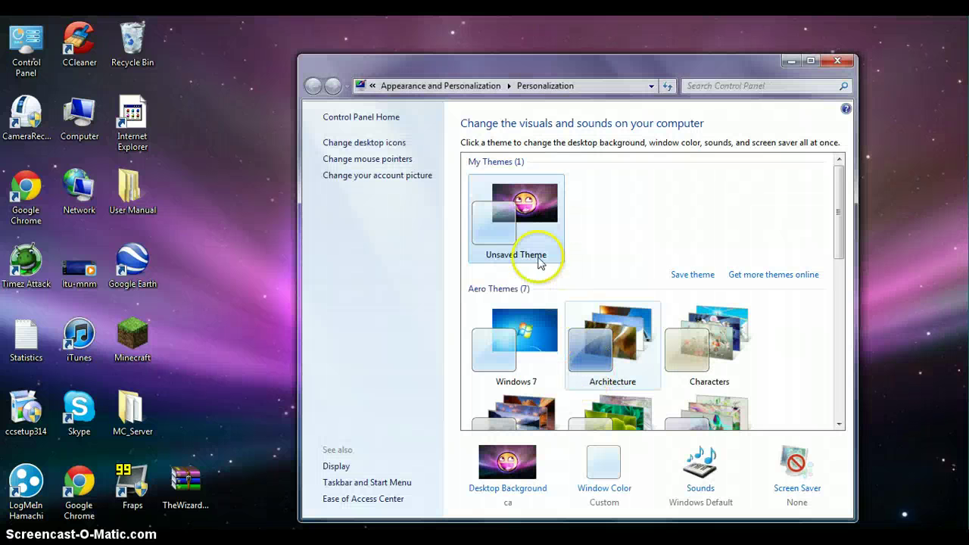
pyautogui.click(520, 492)
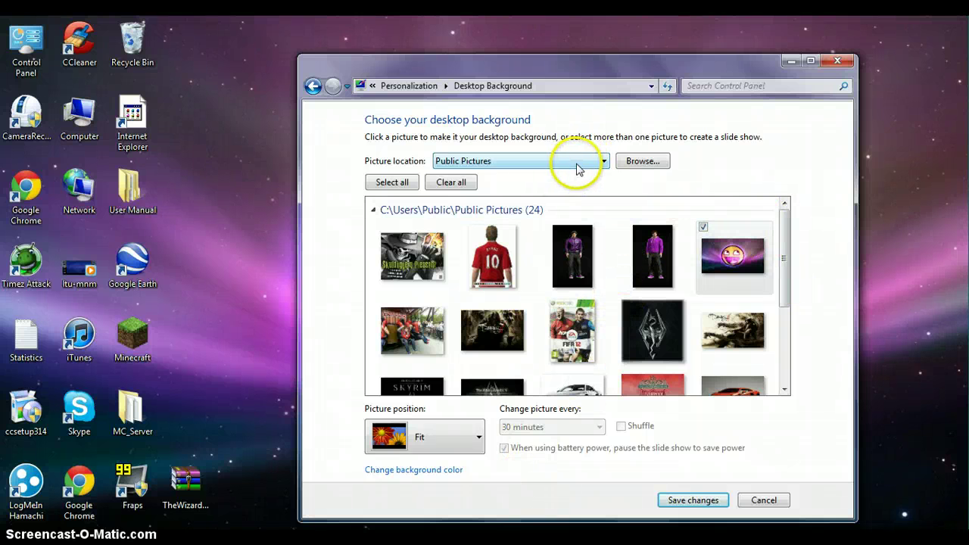
# Look through the user's home folder in the picture location browser and leave without choosing a folder
pyautogui.click(641, 162)
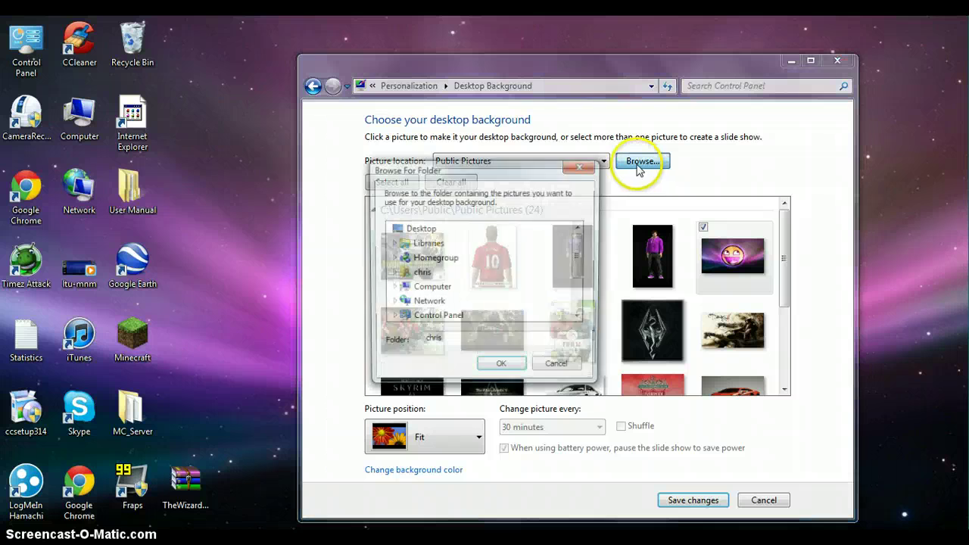
pyautogui.doubleClick(422, 274)
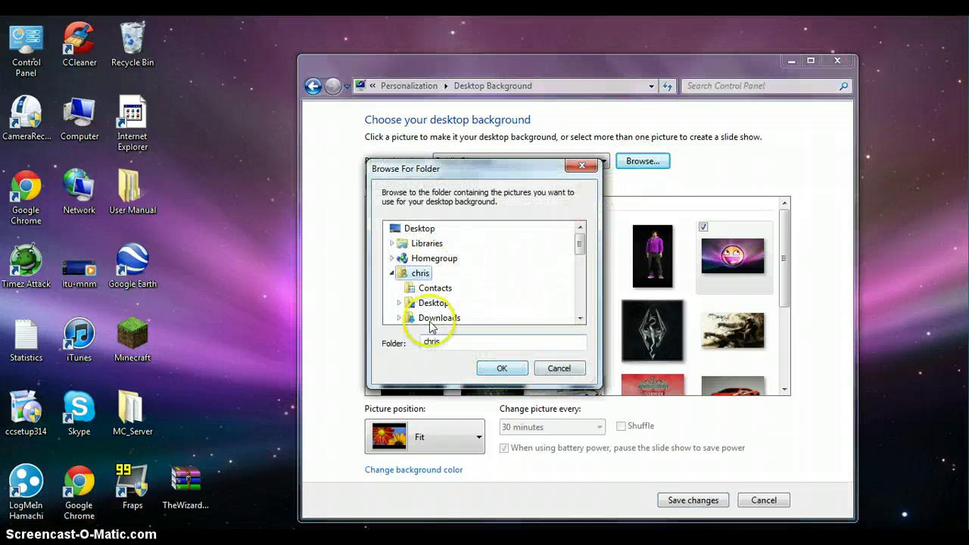
pyautogui.moveTo(580, 250); pyautogui.dragTo(580, 260)
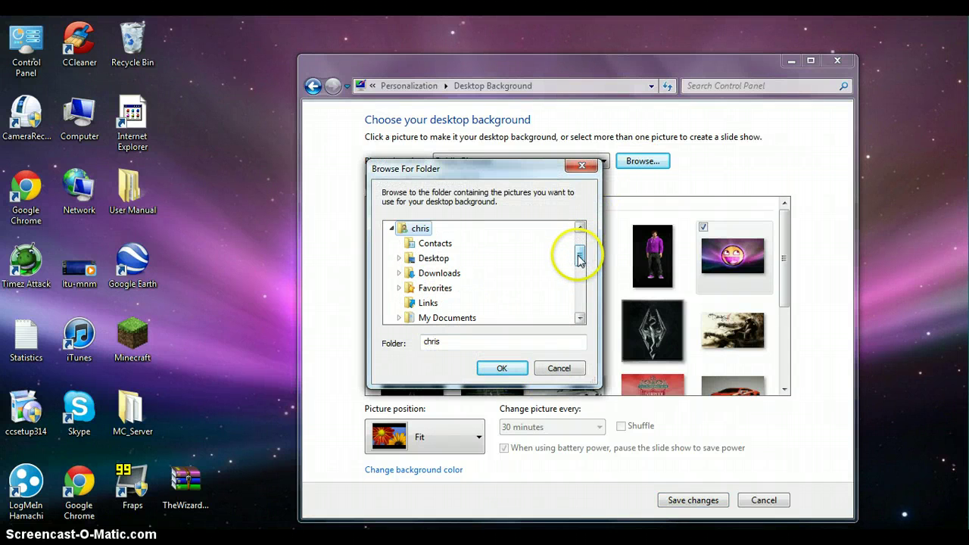
pyautogui.click(558, 368)
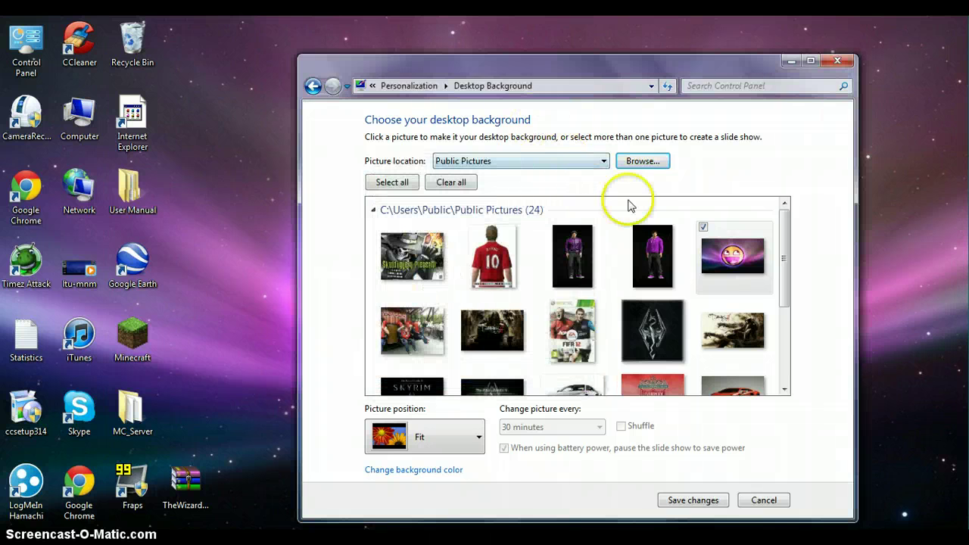
# Set the desktop background's picture position to Fit, save the changes and close the personalization window
pyautogui.click(453, 433)
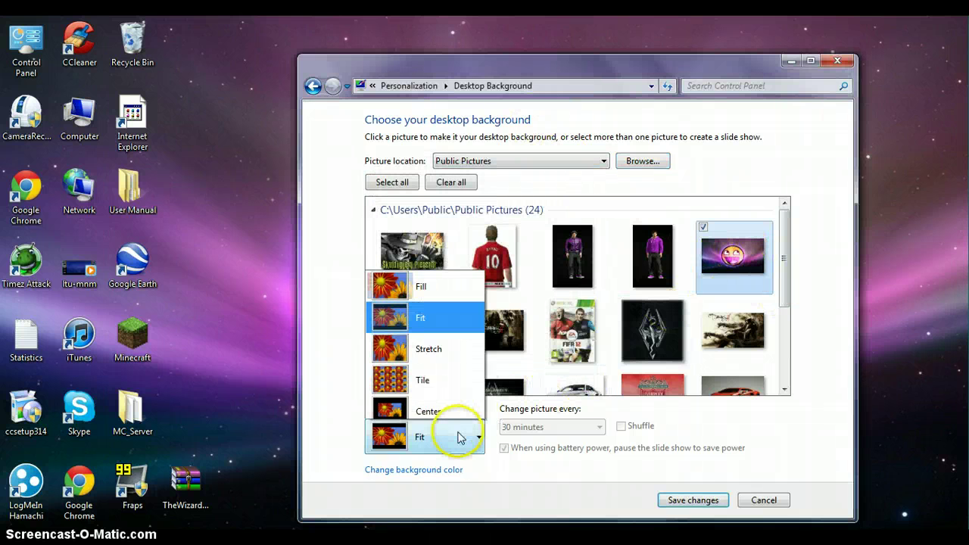
pyautogui.click(460, 325)
pyautogui.click(692, 500)
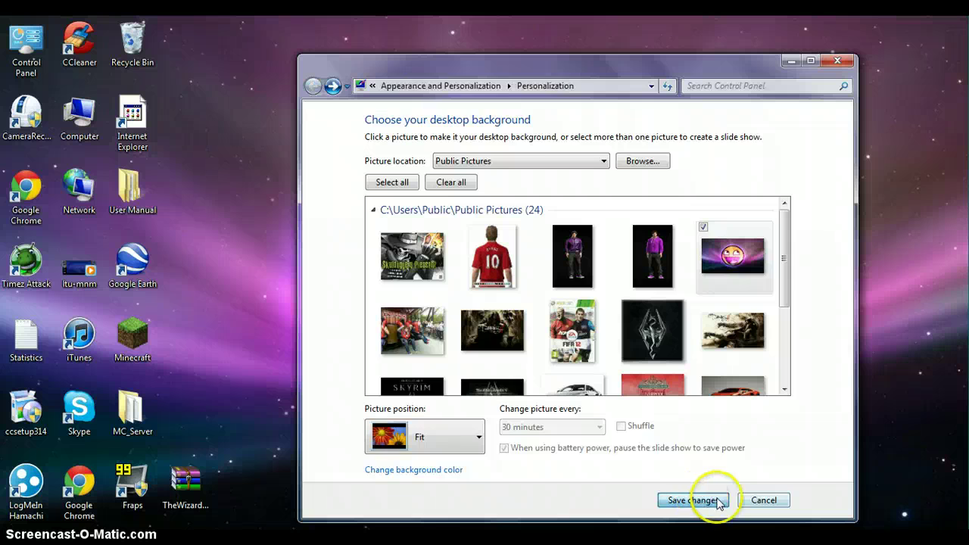
pyautogui.click(829, 60)
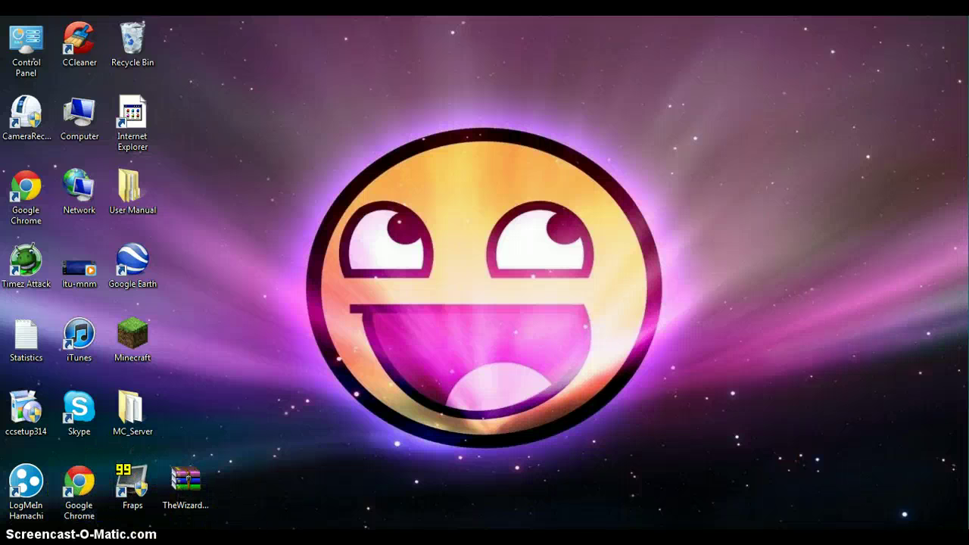
# Switch to Google Chrome, close the full-size image tab and return to page 3 of the awesome wallpapers
pyautogui.click(378, 529)
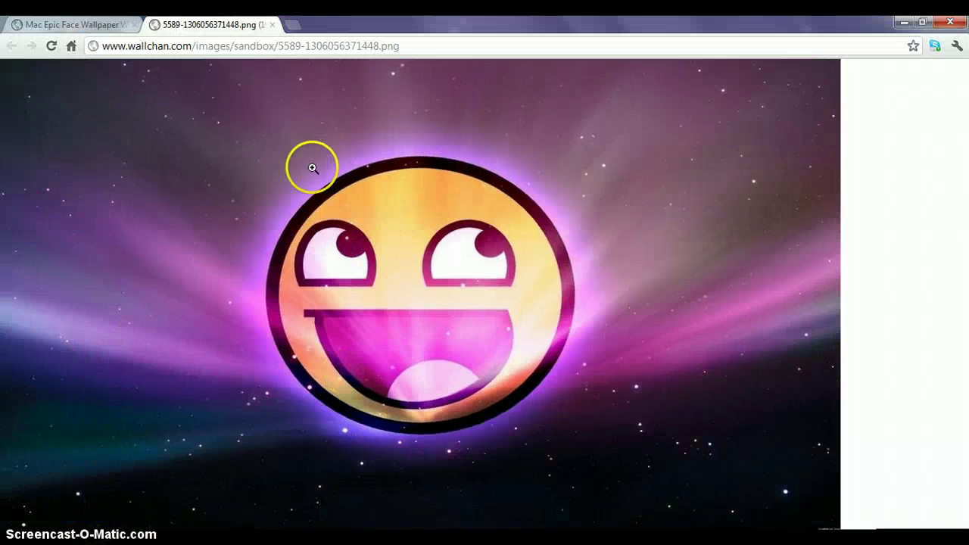
pyautogui.click(272, 25)
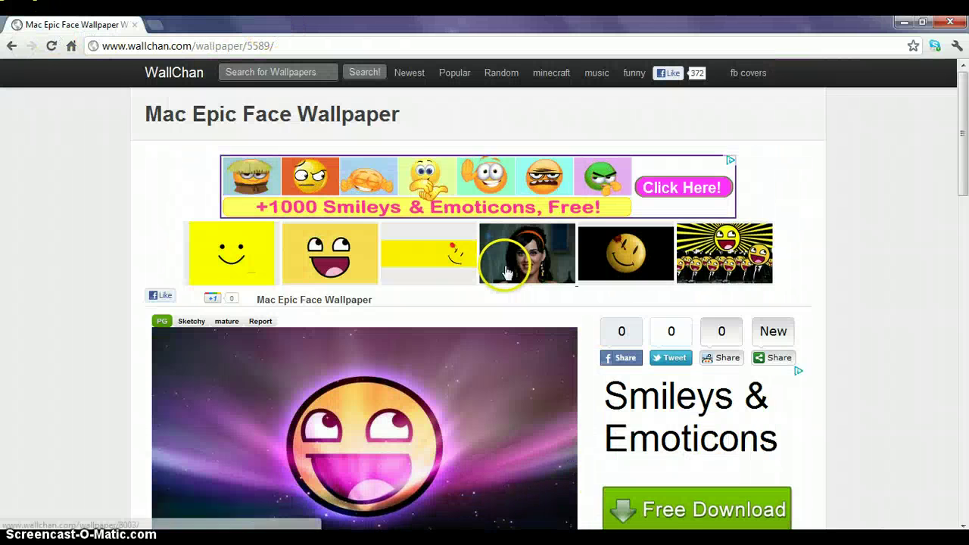
pyautogui.scroll(-5, 455, 272)
pyautogui.scroll(5, 413, 266)
pyautogui.click(12, 45)
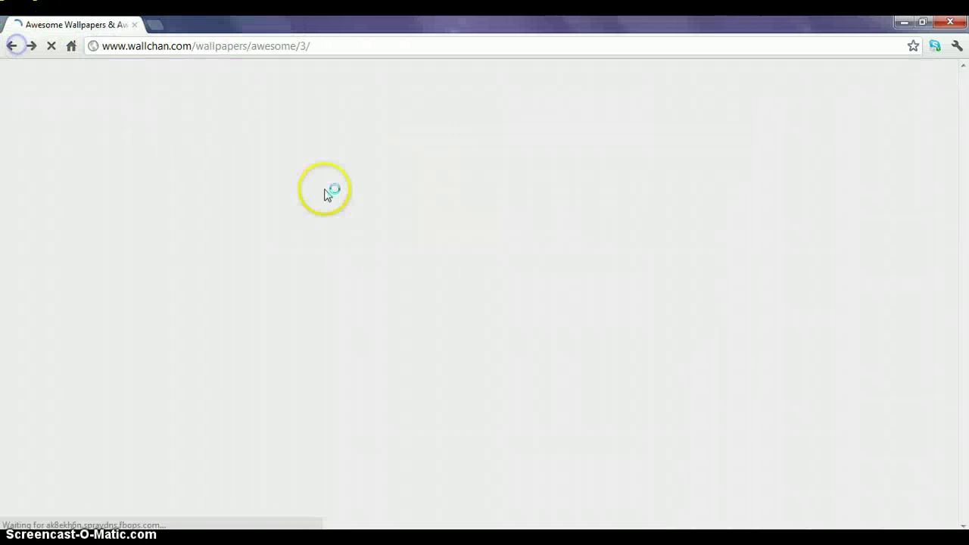
# Look over the awesome wallpapers on page 3 and go to page 4 of the results
pyautogui.scroll(-10, 530, 376)
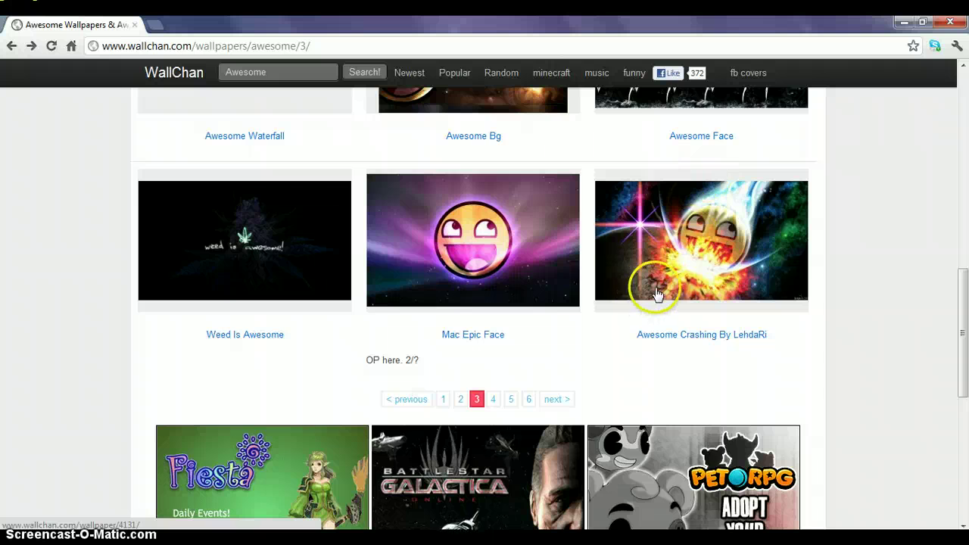
pyautogui.scroll(1, 690, 266)
pyautogui.scroll(2, 688, 271)
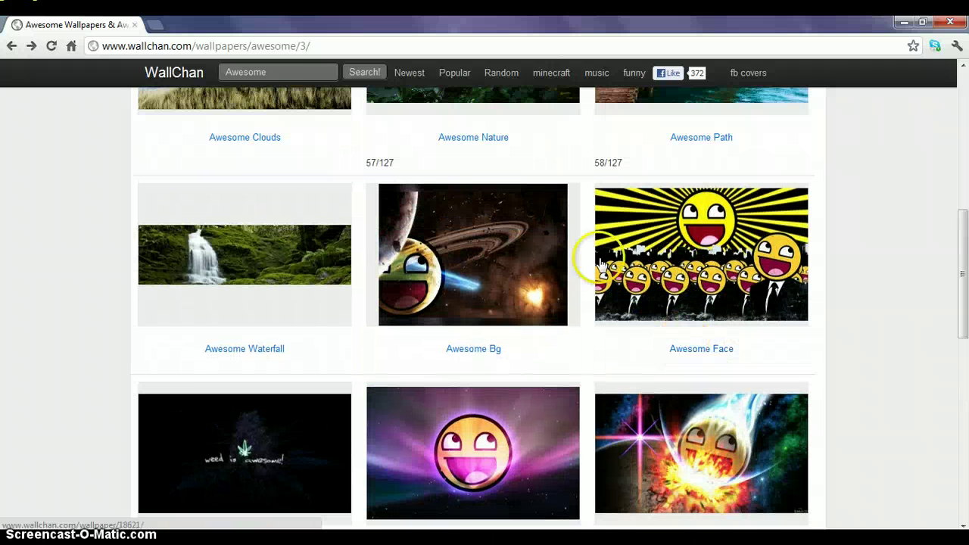
pyautogui.scroll(7, 441, 273)
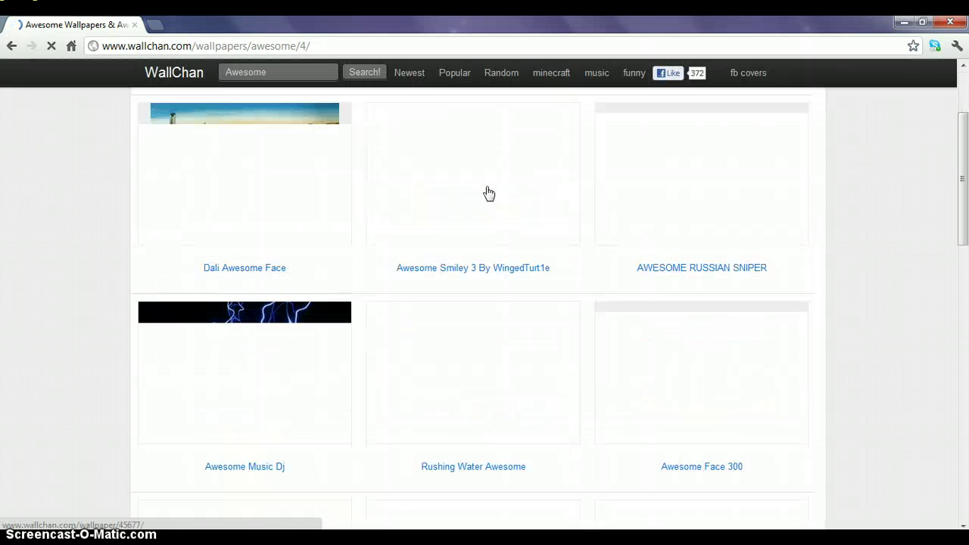
# Look through the awesome wallpapers on page 4 down to the page links
pyautogui.scroll(-2, 488, 194)
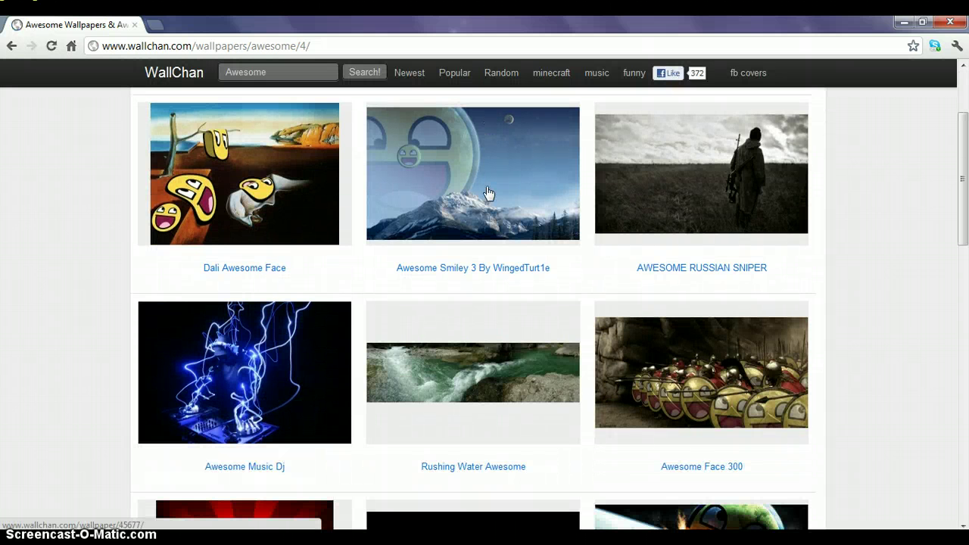
pyautogui.scroll(2, 488, 194)
pyautogui.scroll(-4, 488, 193)
pyautogui.scroll(2, 488, 194)
pyautogui.scroll(-3, 488, 194)
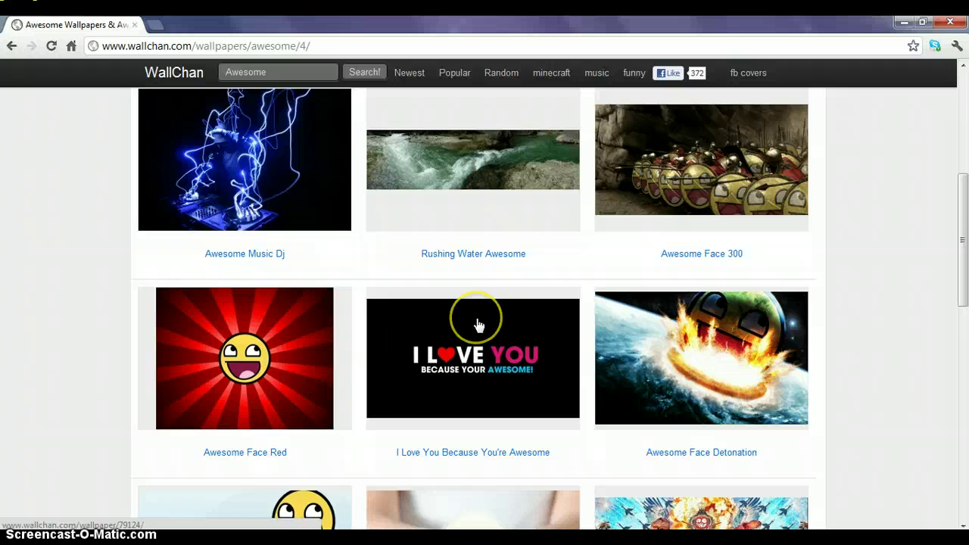
pyautogui.scroll(-2, 478, 325)
pyautogui.scroll(-2, 479, 326)
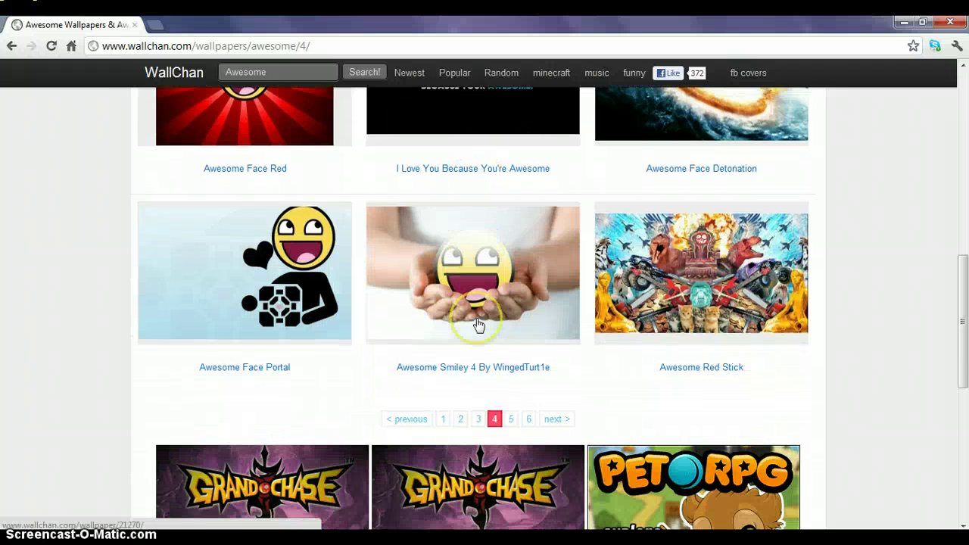
pyautogui.scroll(-1, 478, 325)
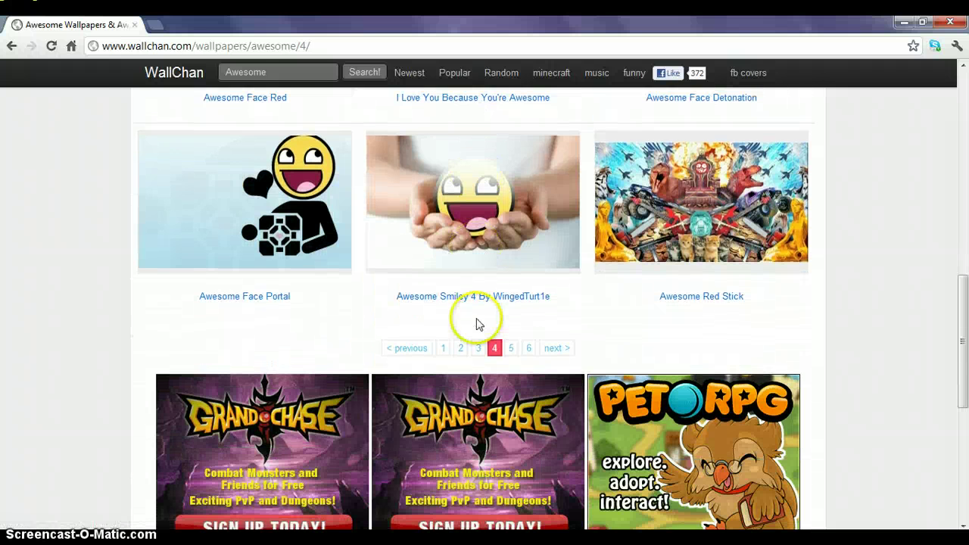
# Open page 5 of the awesome wallpapers and look through its thumbnails
pyautogui.click(511, 348)
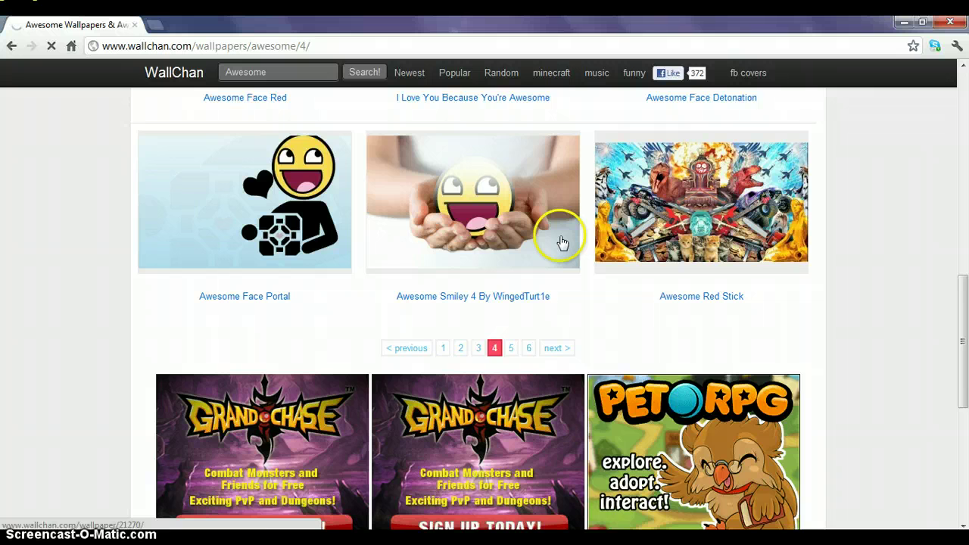
pyautogui.scroll(4, 535, 301)
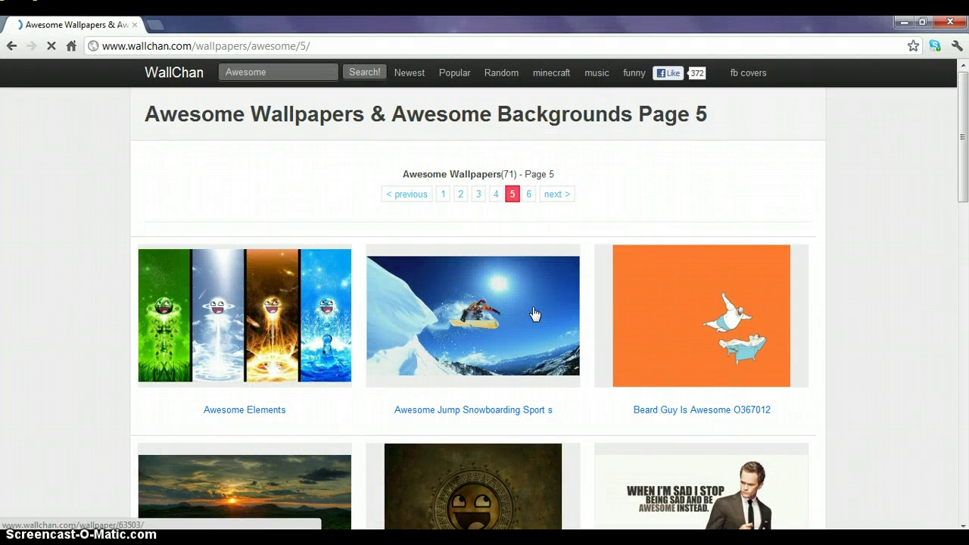
pyautogui.scroll(-2, 535, 312)
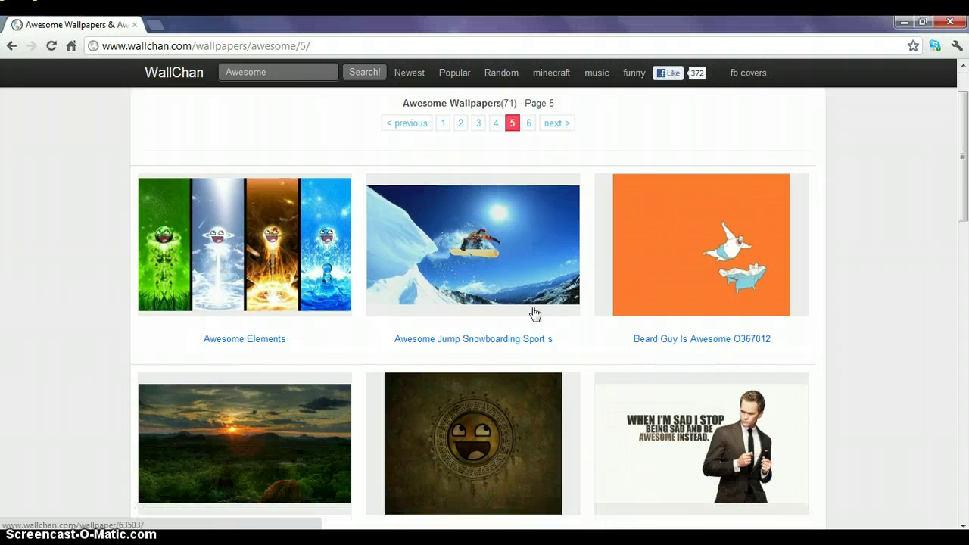
pyautogui.scroll(-3, 534, 318)
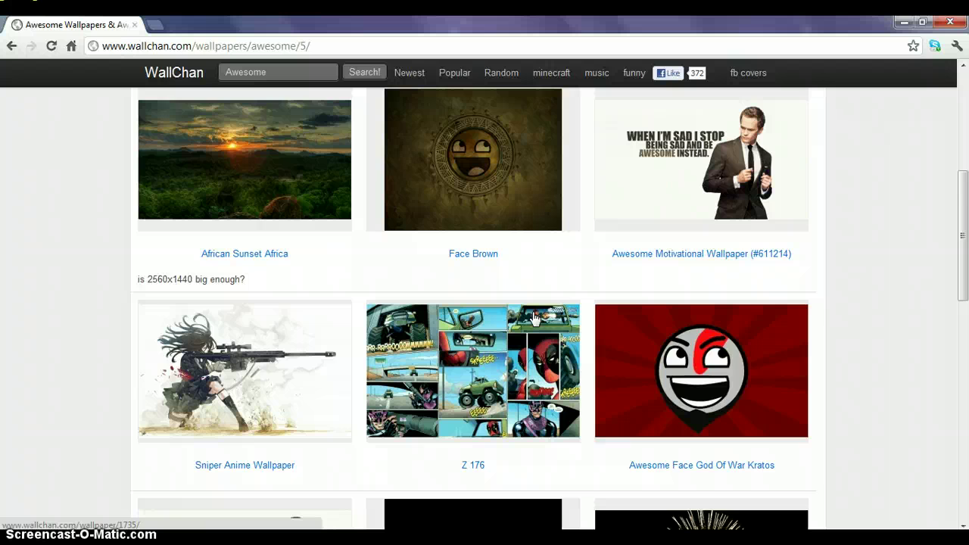
pyautogui.scroll(-5, 534, 318)
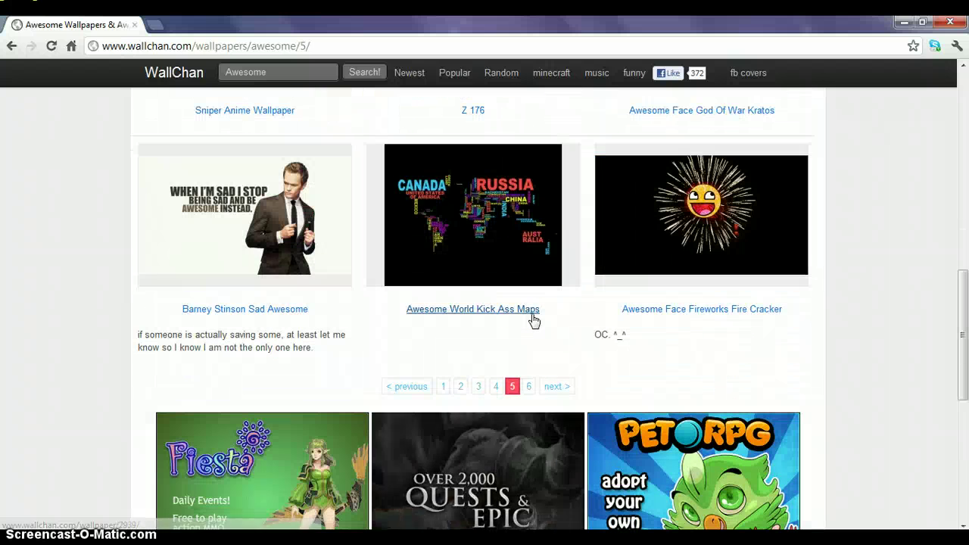
# Open page 6 of the awesome wallpapers and look through its thumbnails
pyautogui.click(529, 386)
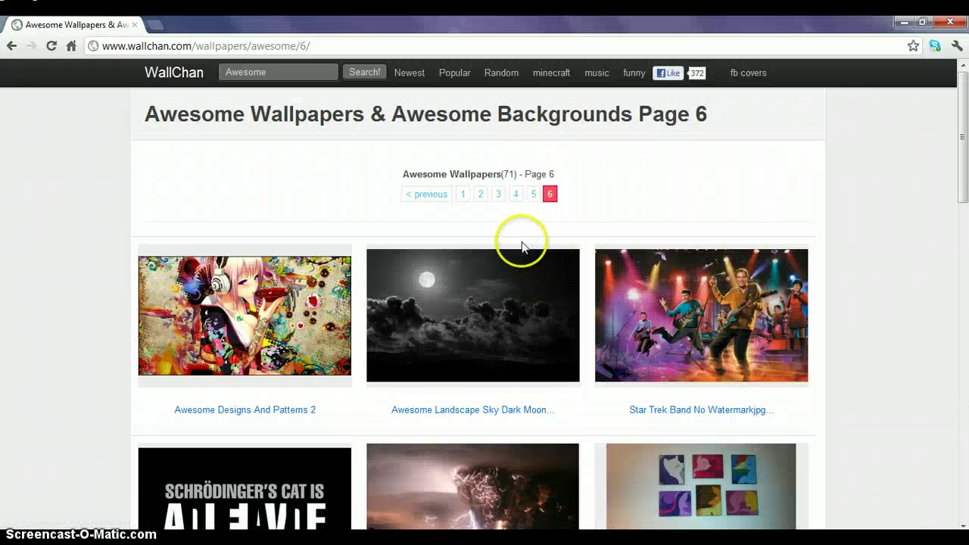
pyautogui.scroll(-5, 521, 246)
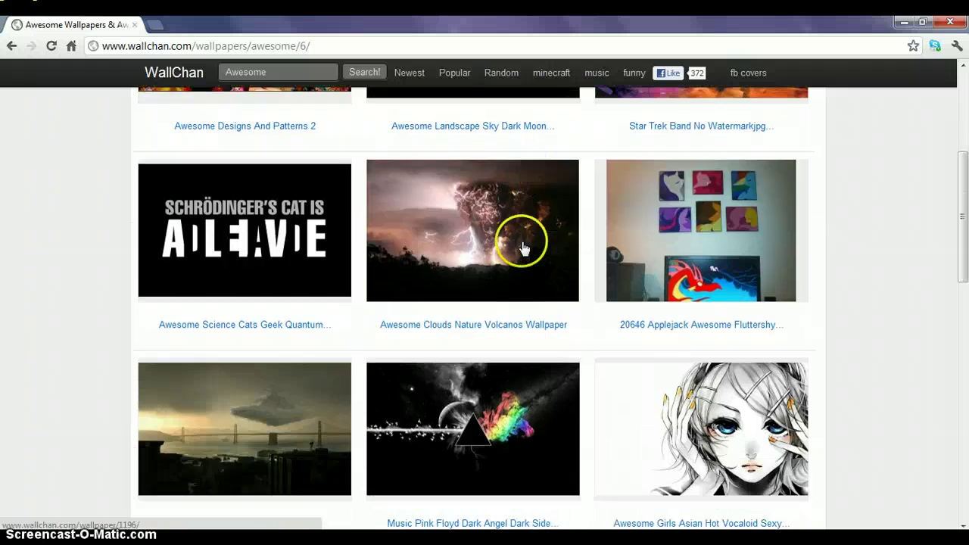
pyautogui.scroll(-2, 522, 248)
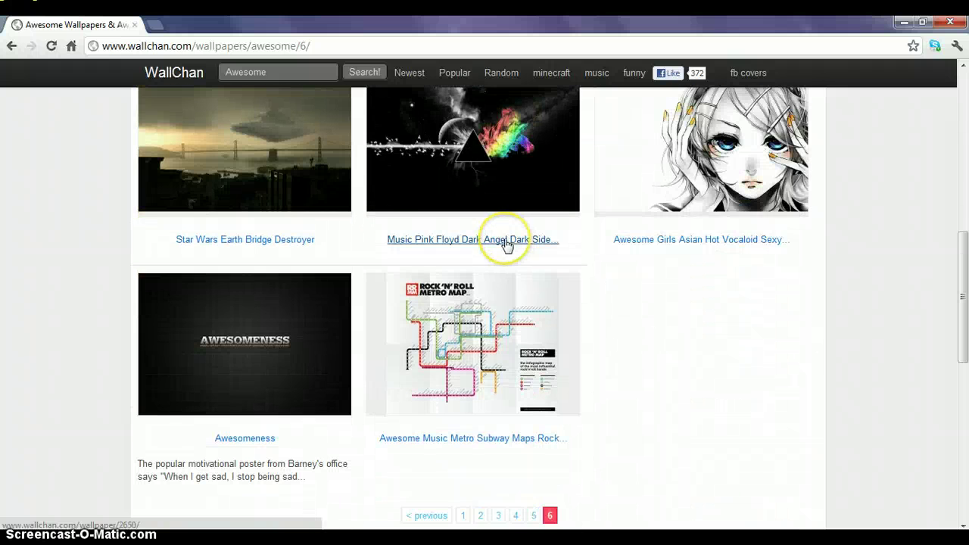
# Look over the wallpapers on page 6 once more, from the page links back to the first row
pyautogui.scroll(-1, 505, 246)
pyautogui.scroll(8, 505, 246)
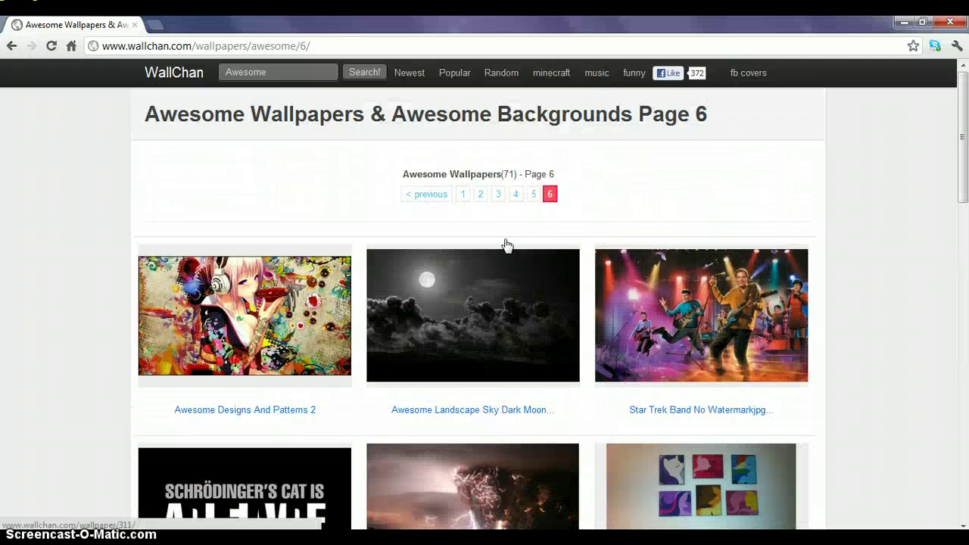
pyautogui.scroll(-7, 506, 245)
pyautogui.scroll(7, 505, 244)
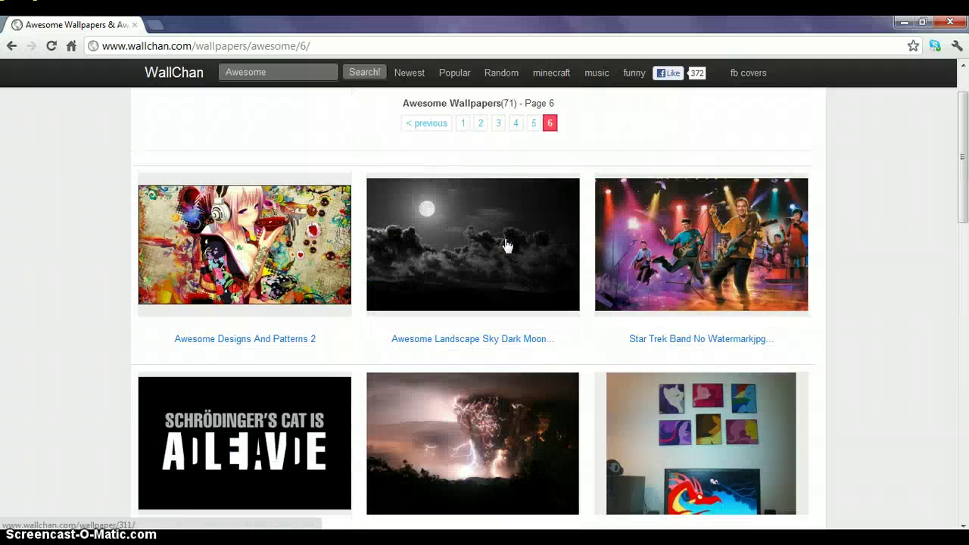
# Go back to page 3 of the awesome wallpapers and look through its thumbnails
pyautogui.scroll(1, 506, 246)
pyautogui.click(497, 194)
pyautogui.click(532, 195)
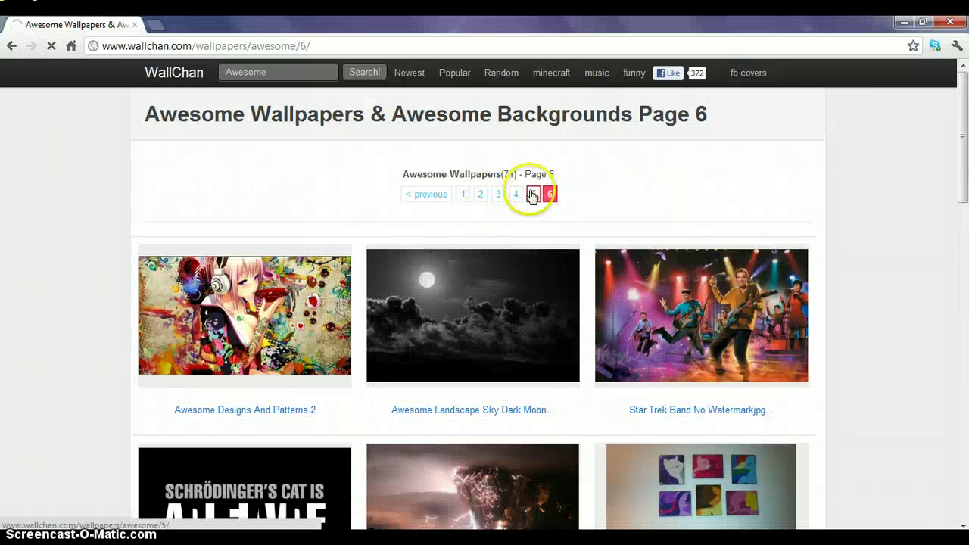
pyautogui.scroll(-9, 507, 204)
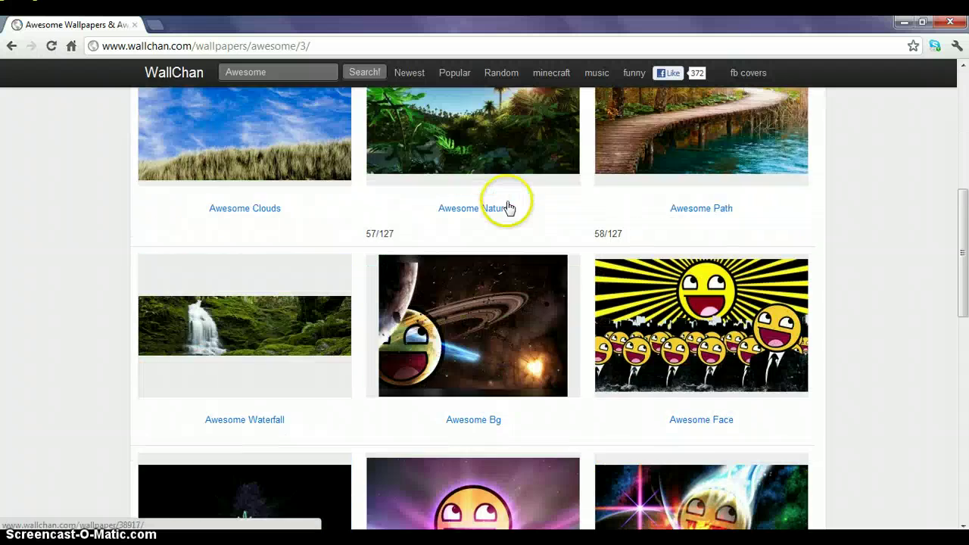
pyautogui.scroll(9, 716, 277)
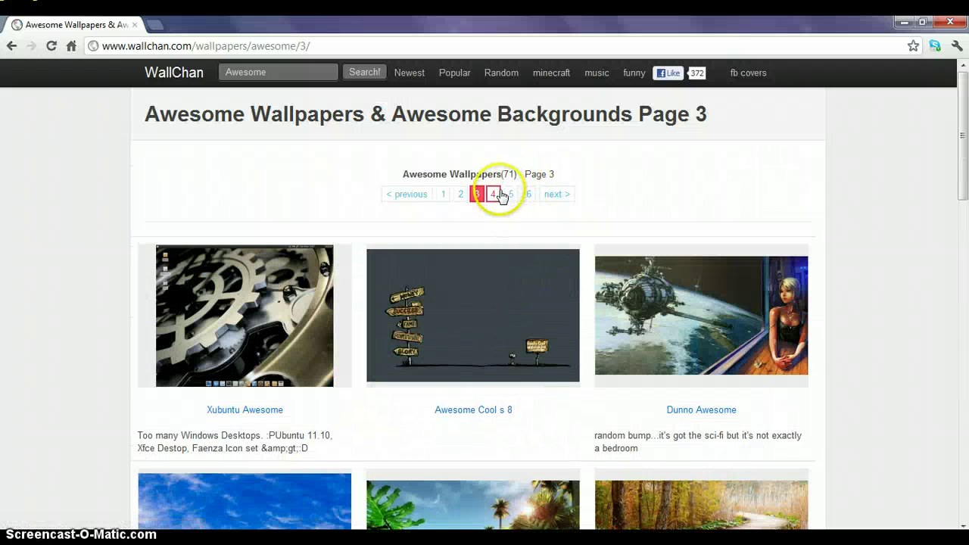
# Open page 4 of the awesome wallpapers and look through all its thumbnails
pyautogui.click(496, 195)
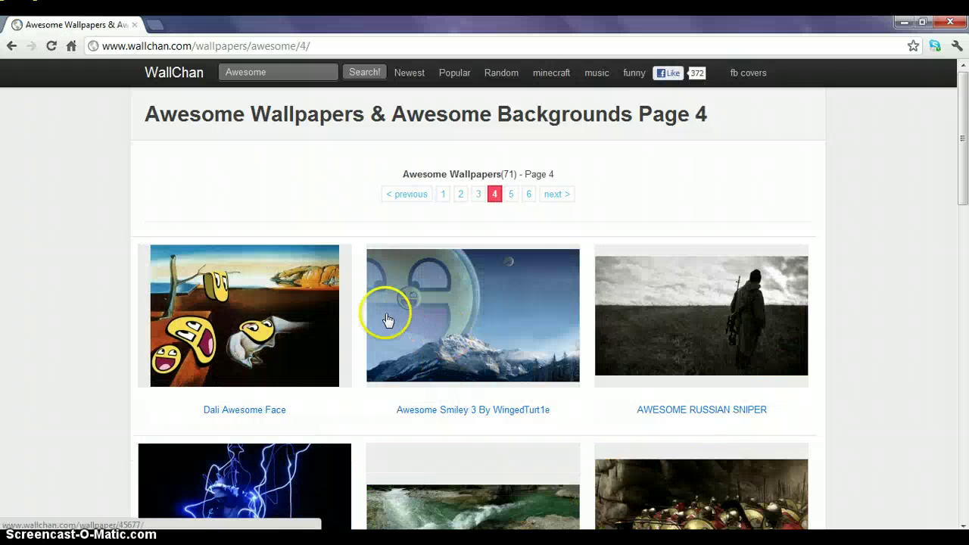
pyautogui.scroll(-5, 388, 318)
pyautogui.scroll(-3, 415, 271)
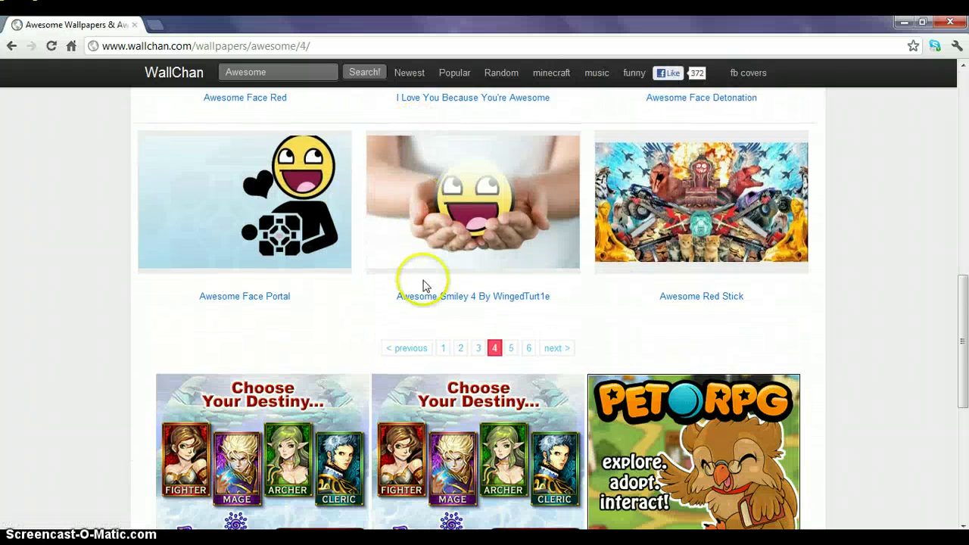
pyautogui.scroll(4, 431, 250)
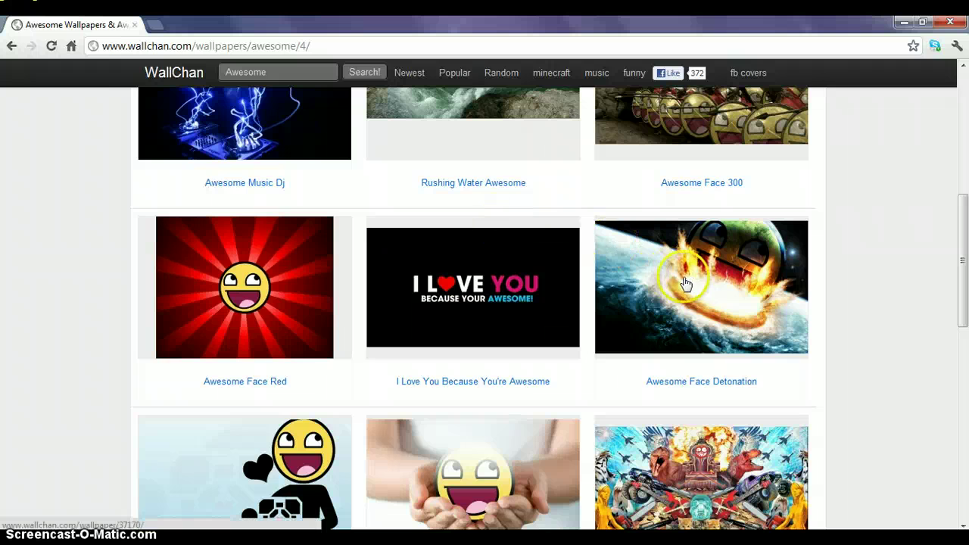
pyautogui.scroll(5, 417, 212)
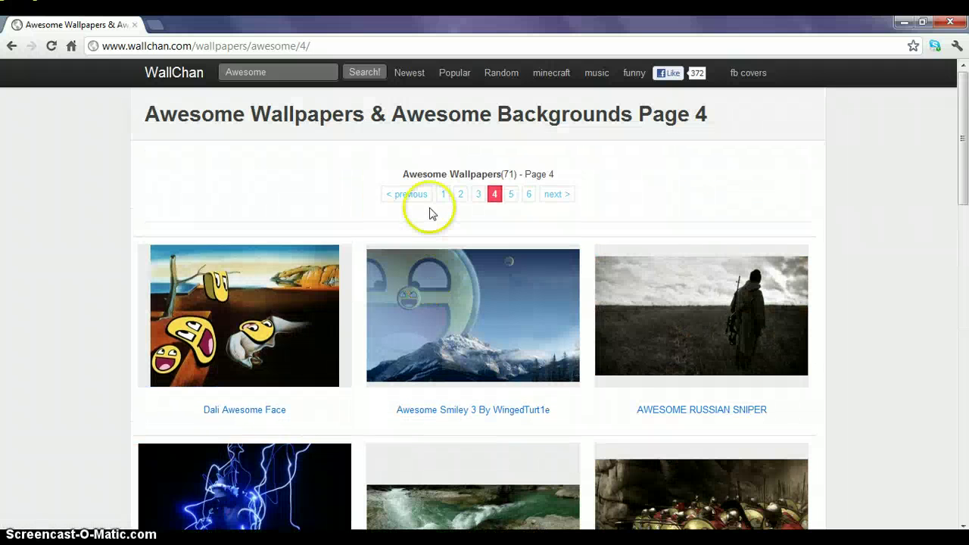
pyautogui.scroll(-3, 492, 221)
pyautogui.scroll(2, 502, 216)
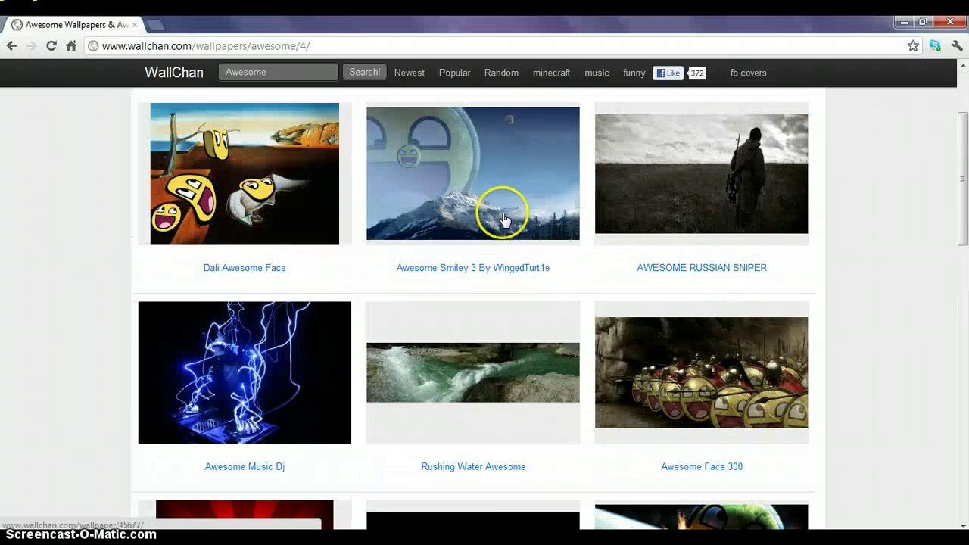
pyautogui.scroll(-2, 502, 216)
pyautogui.scroll(3, 502, 217)
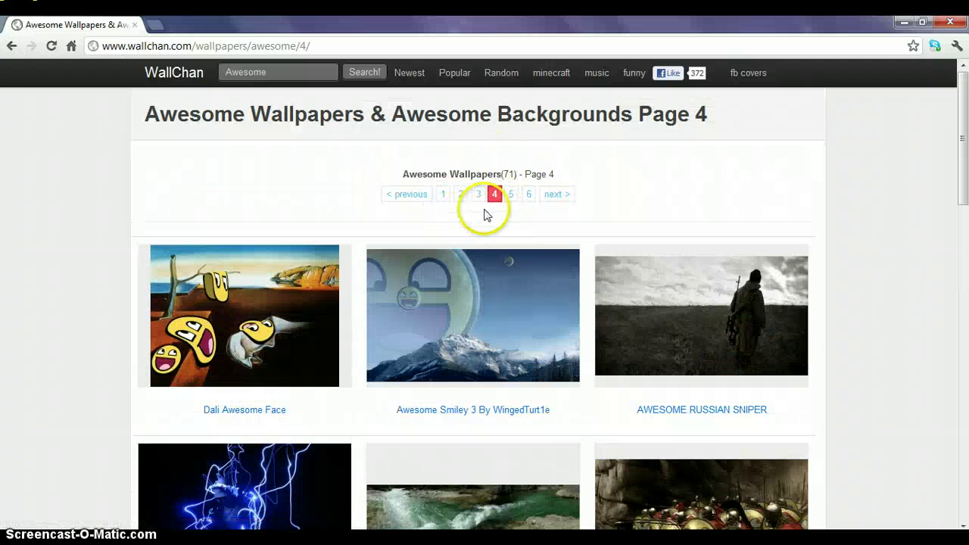
# Return to page 3 of the awesome wallpapers and check its thumbnails again
pyautogui.click(477, 195)
pyautogui.scroll(-5, 507, 261)
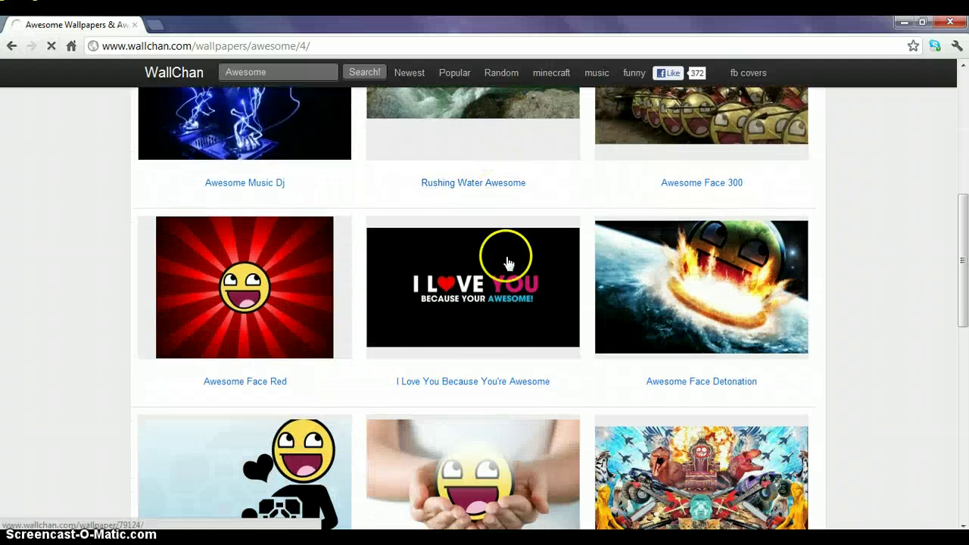
pyautogui.scroll(1, 505, 261)
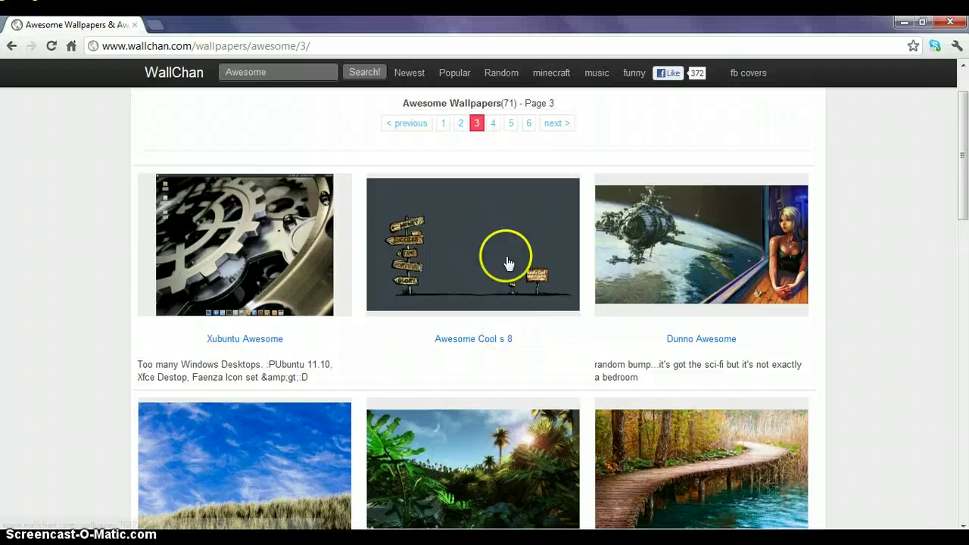
pyautogui.scroll(-4, 507, 262)
pyautogui.scroll(-3, 508, 263)
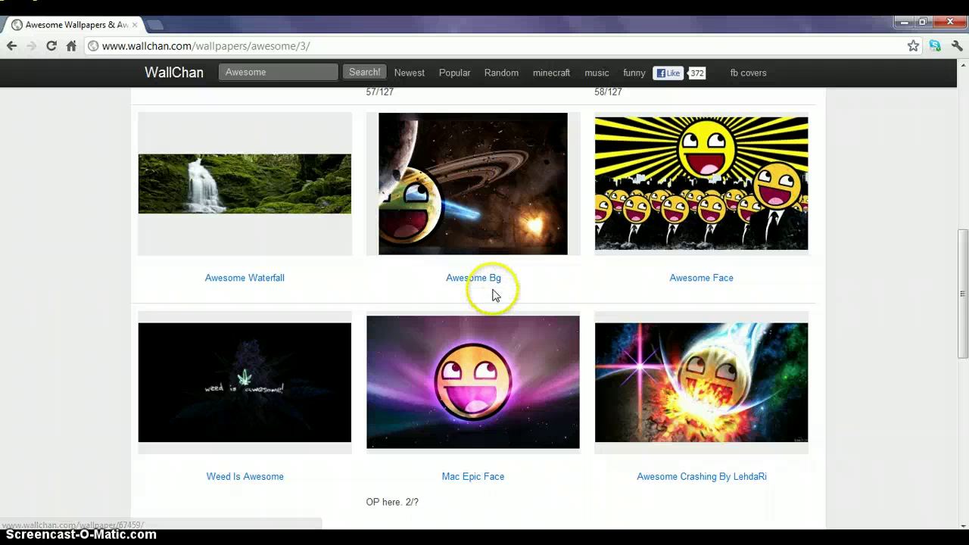
pyautogui.scroll(4, 513, 217)
pyautogui.scroll(4, 513, 216)
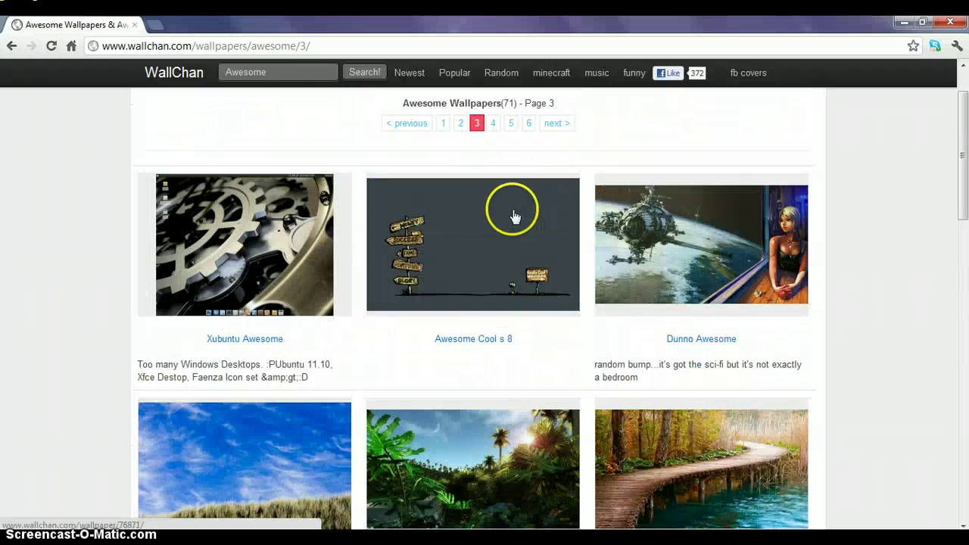
# Go to page 4 of the awesome wallpapers and open the Awesome Face Detonation wallpaper
pyautogui.click(492, 194)
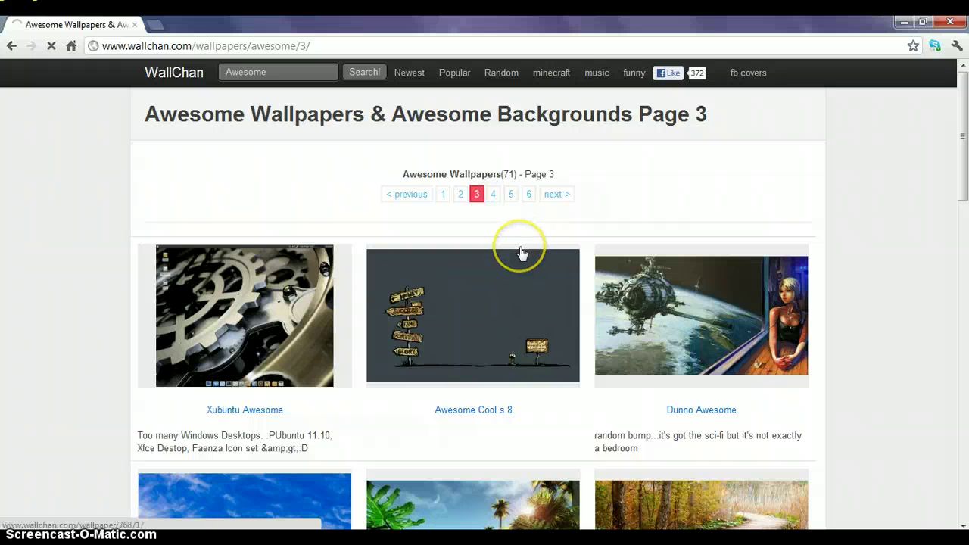
pyautogui.scroll(-7, 563, 303)
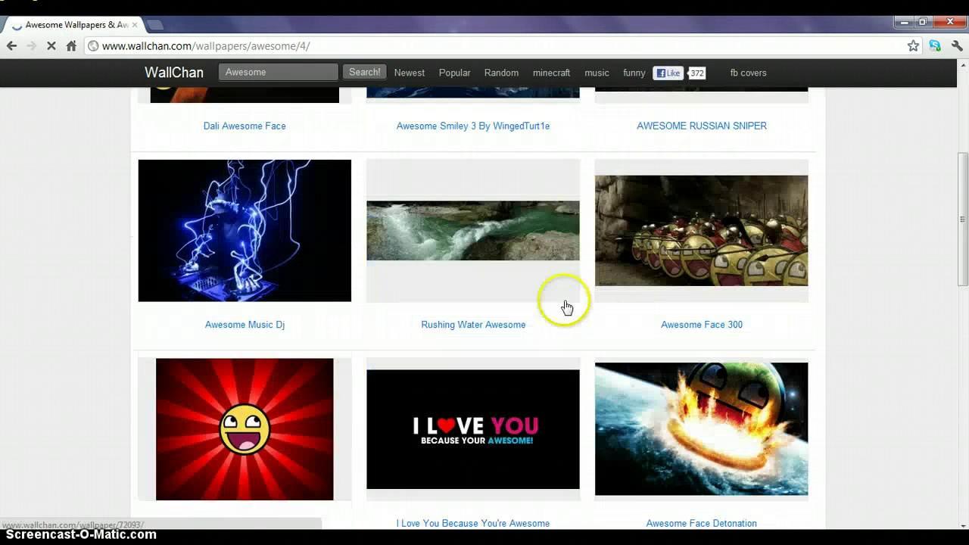
pyautogui.scroll(2, 625, 366)
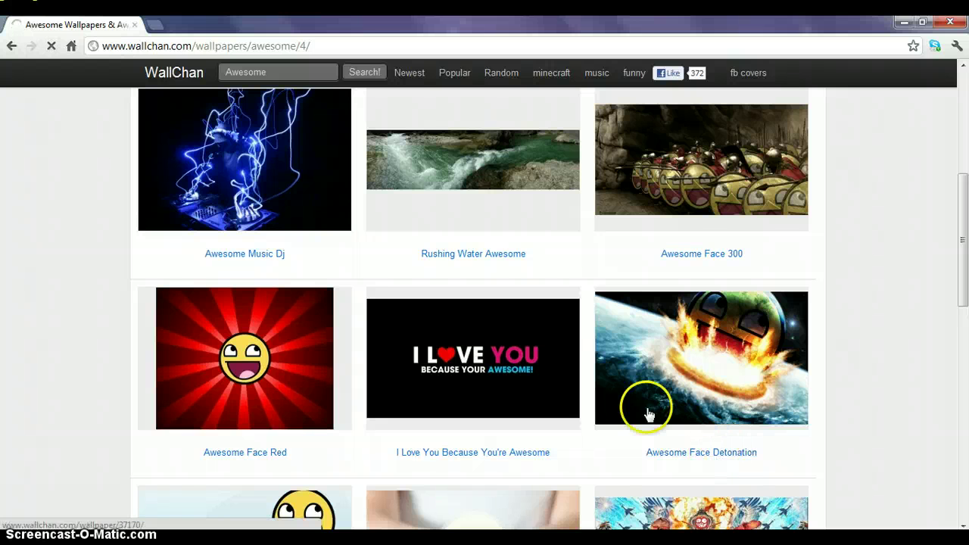
pyautogui.click(747, 395)
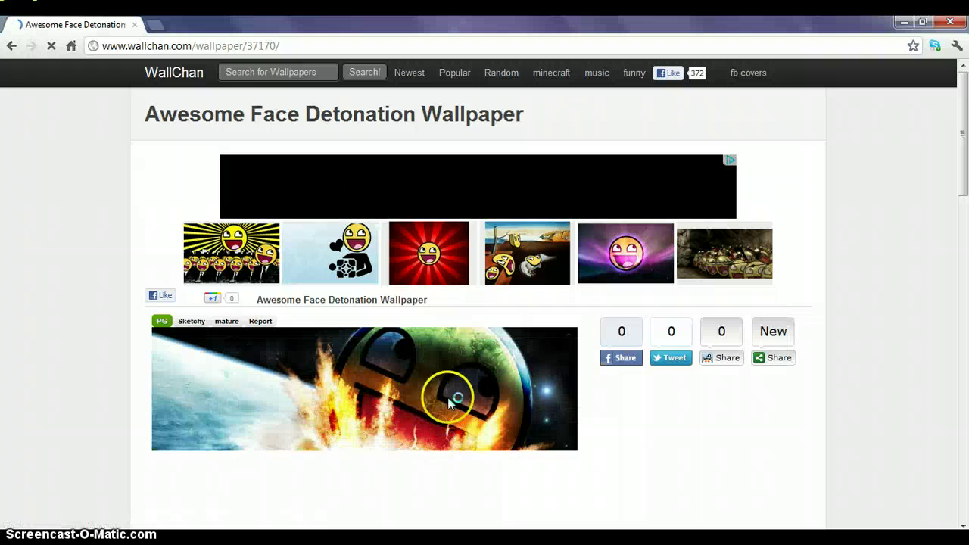
# Open the full-size Awesome Face Detonation image and save it to the Pictures library as the JPEG 37170-awesome-face-detonation
pyautogui.scroll(-3, 458, 379)
pyautogui.scroll(-3, 458, 376)
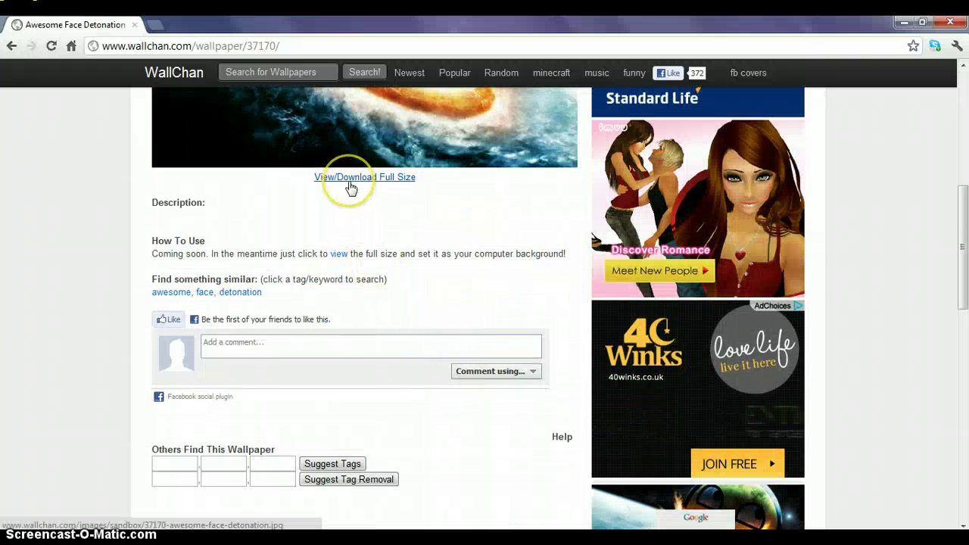
pyautogui.click(350, 182)
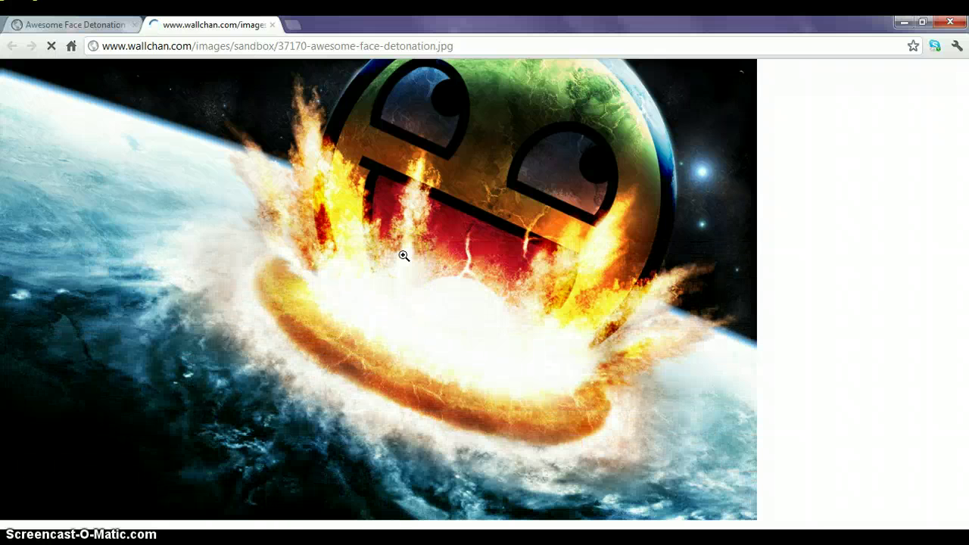
pyautogui.rightClick(424, 210)
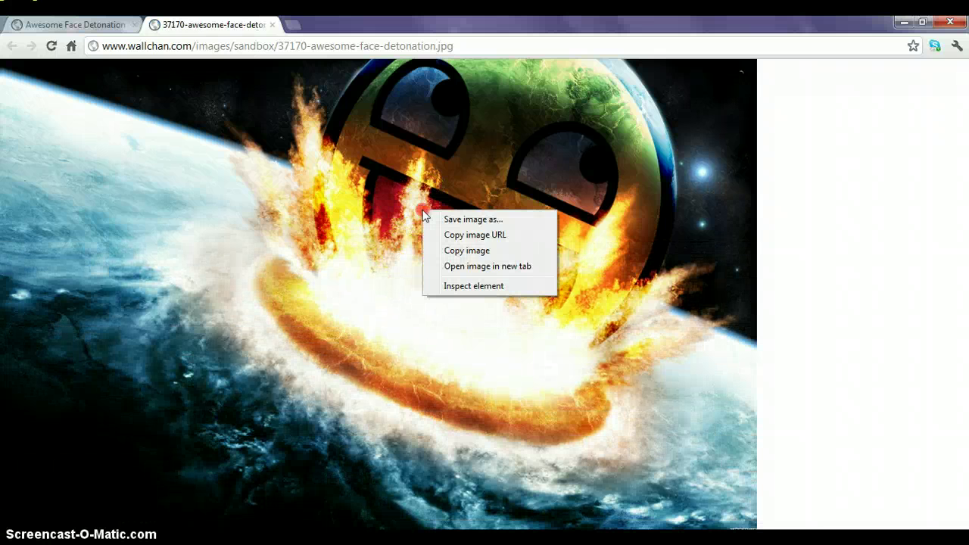
pyautogui.click(507, 221)
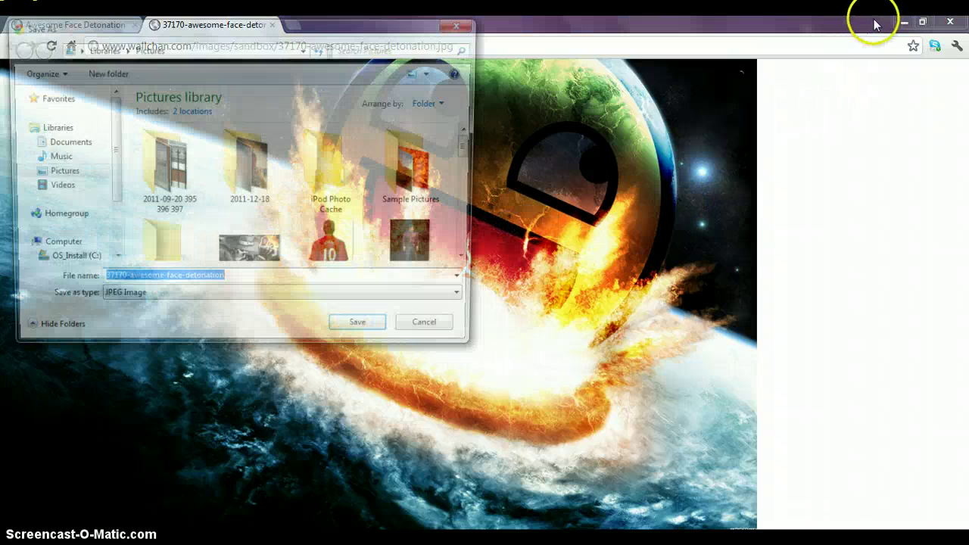
pyautogui.click(356, 334)
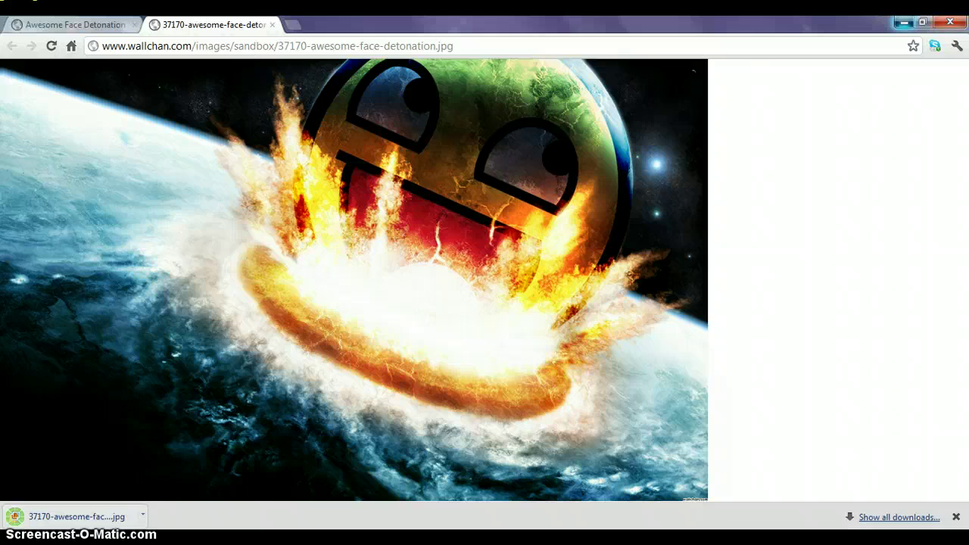
# Show the desktop and open the Desktop Background settings in Windows Personalization
pyautogui.press('super+d')
pyautogui.rightClick(488, 208)
pyautogui.click(530, 412)
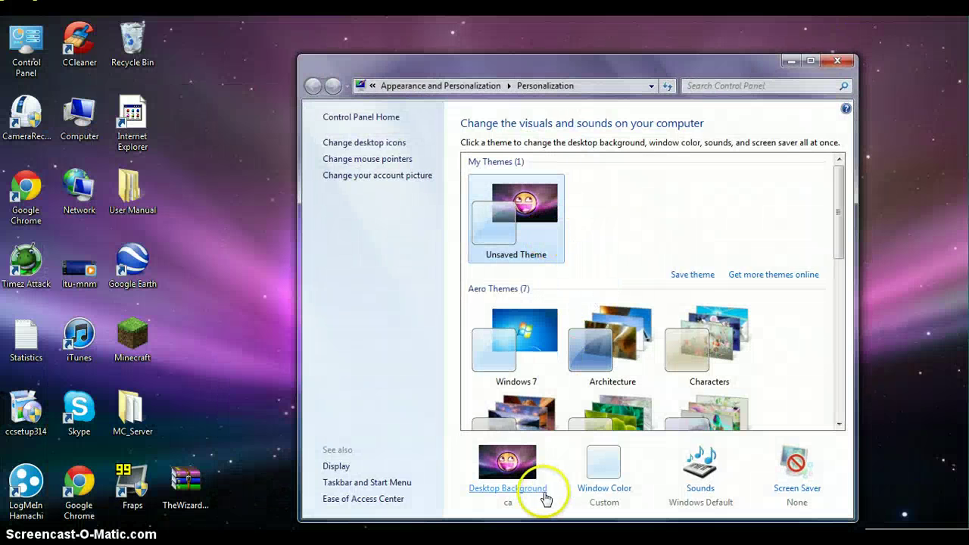
pyautogui.click(544, 493)
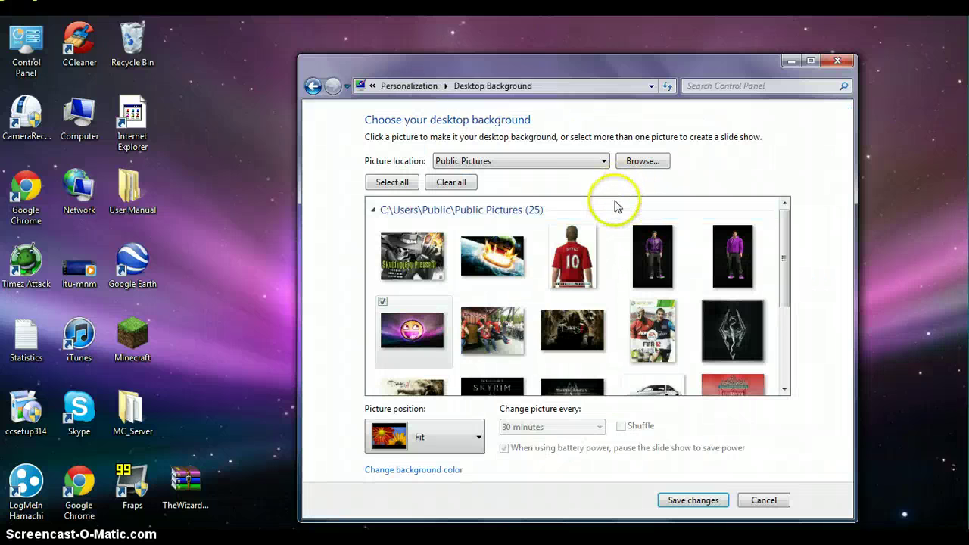
# Clear the picture selection and choose only the Awesome Face Detonation picture as the desktop background
pyautogui.press('Down')
pyautogui.press('Up')
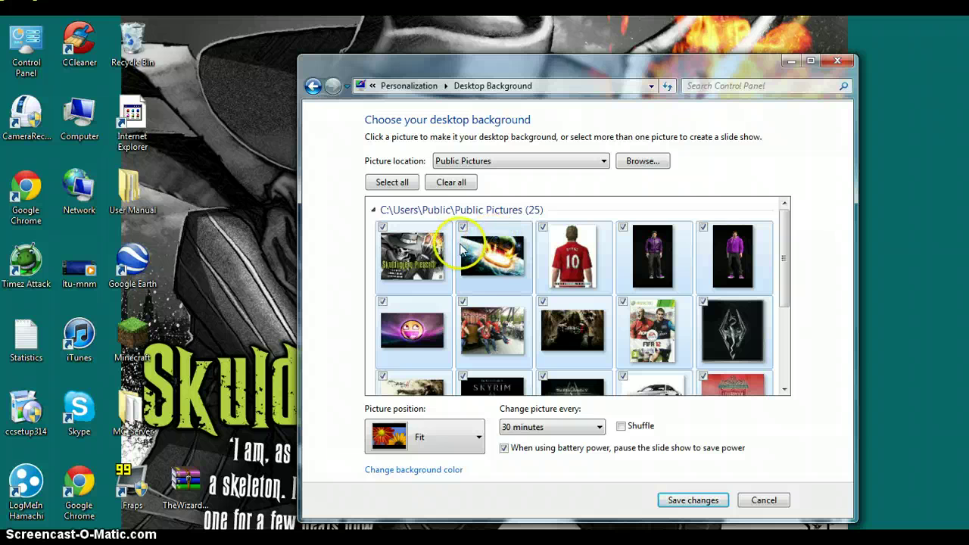
pyautogui.click(451, 182)
pyautogui.click(491, 254)
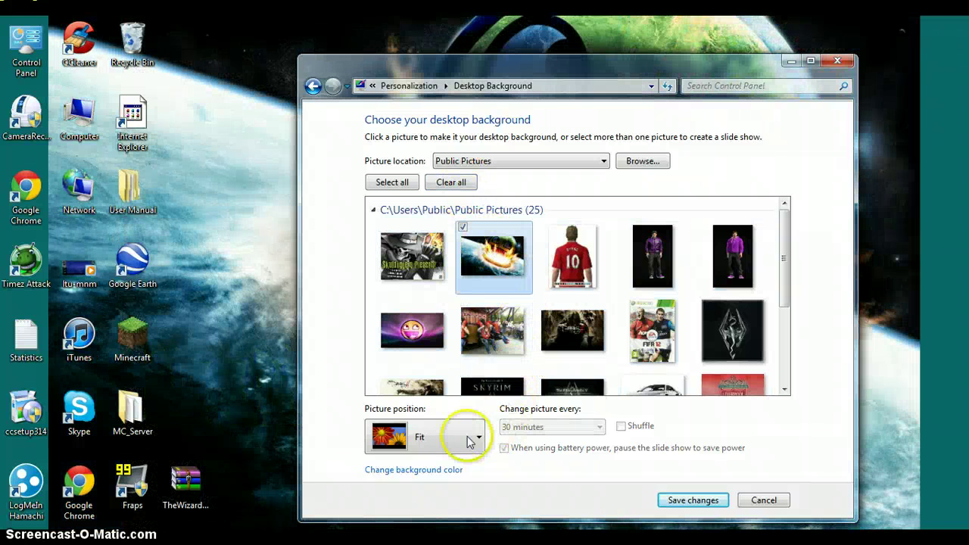
# Set the picture position to Stretch and minimize the settings window to view the desktop
pyautogui.click(469, 439)
pyautogui.click(465, 335)
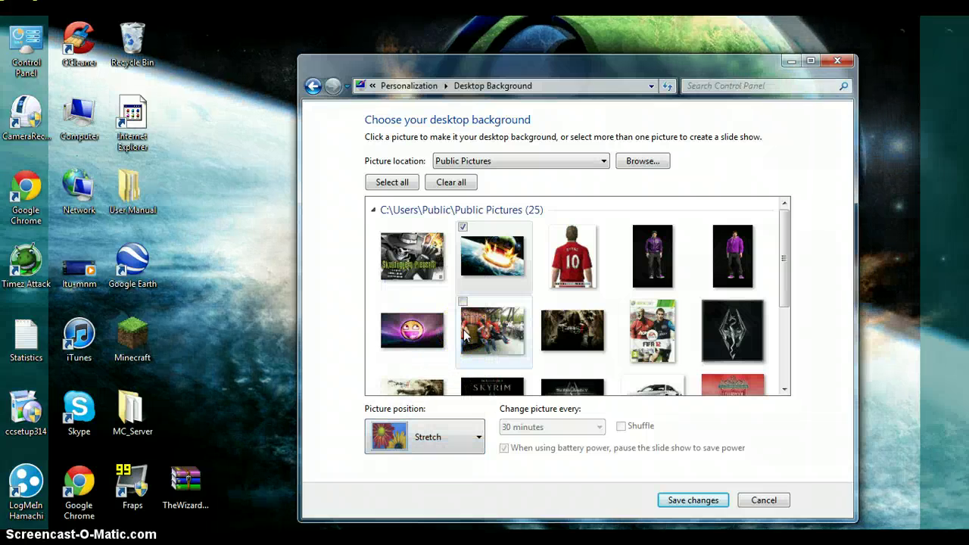
pyautogui.click(791, 61)
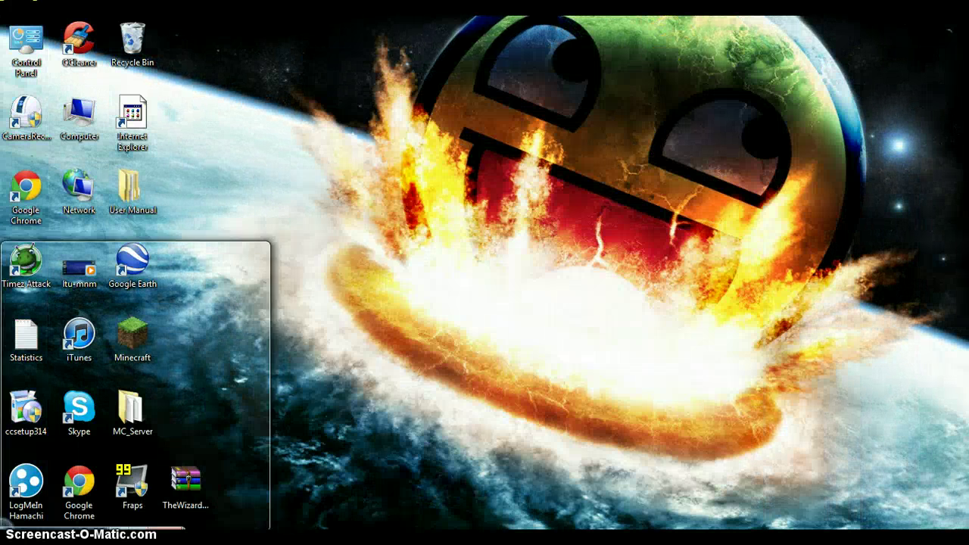
# Restore the Desktop Background window, set the picture position to Fill and move the window higher on the screen
pyautogui.click(46, 541)
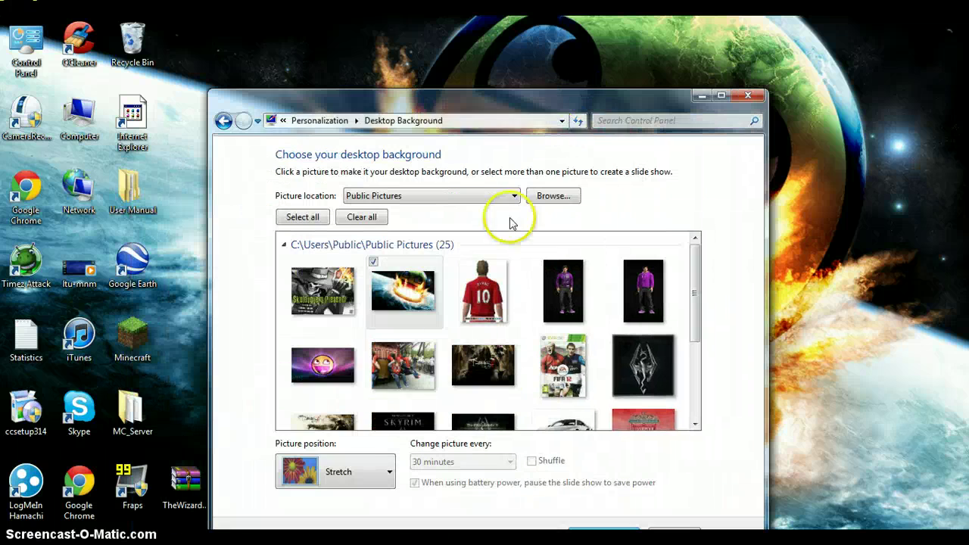
pyautogui.click(382, 469)
pyautogui.click(340, 314)
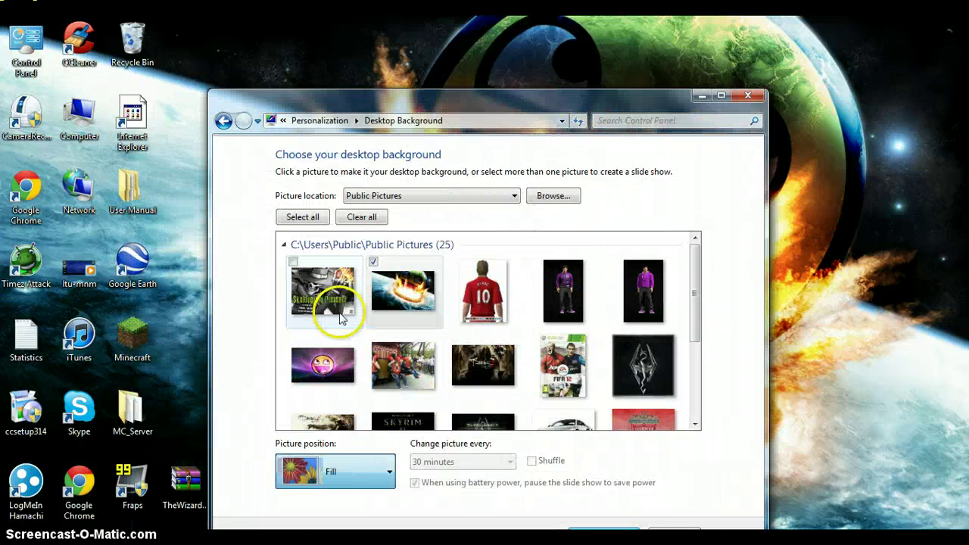
pyautogui.moveTo(512, 91); pyautogui.dragTo(541, 61)
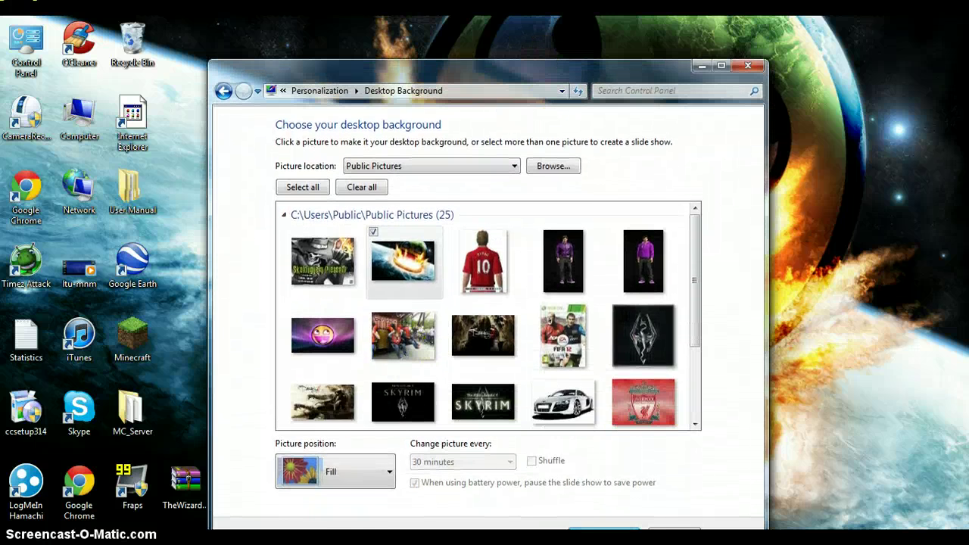
# Set the picture position to Fit and move the Desktop Background window until its Save changes option is within view
pyautogui.click(331, 492)
pyautogui.click(339, 347)
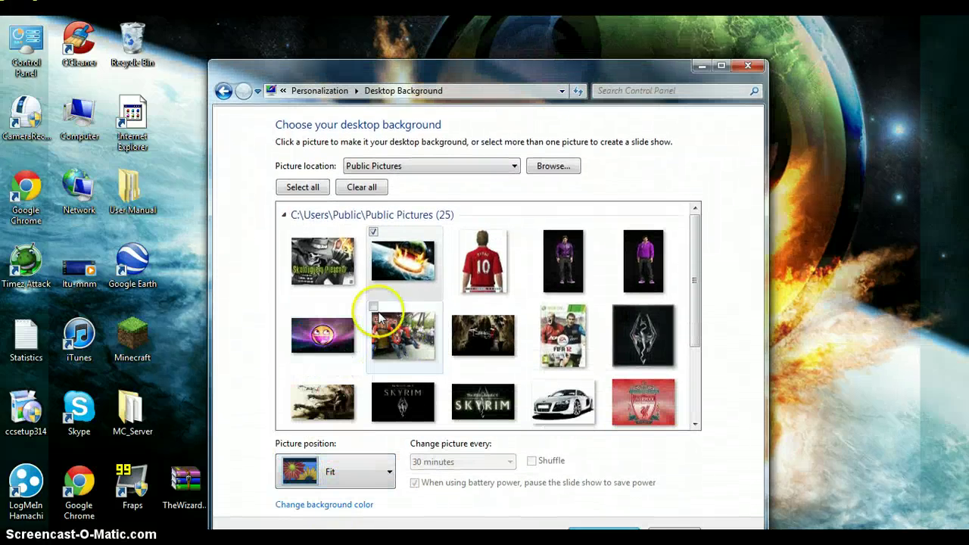
pyautogui.moveTo(529, 76); pyautogui.dragTo(570, 71)
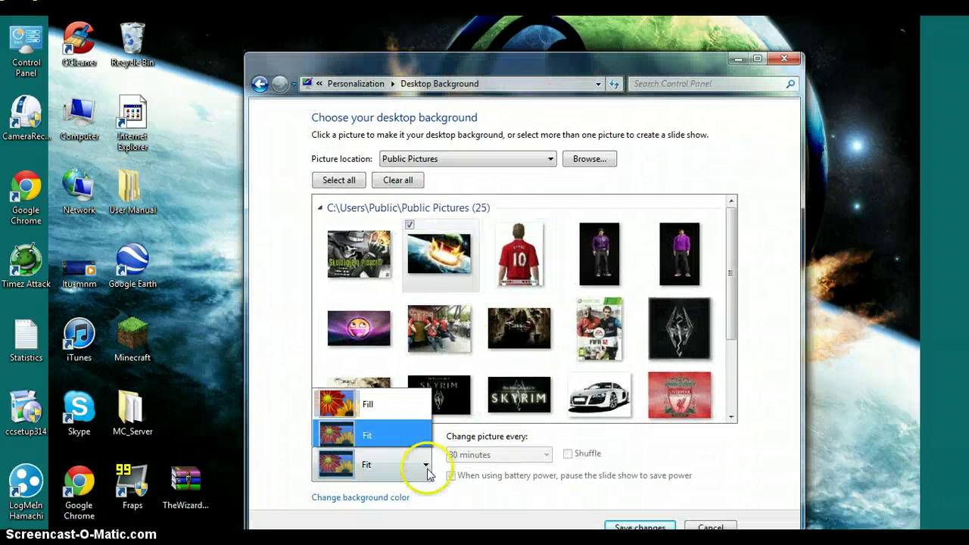
# Try the Tile and Center picture positions, moving the Desktop Background window to compare how the wallpaper looks behind it
pyautogui.click(391, 401)
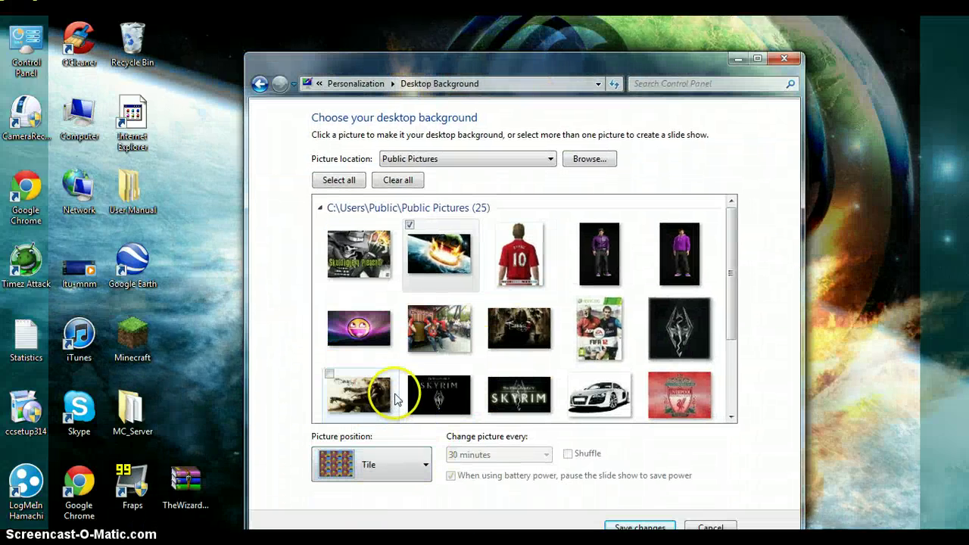
pyautogui.moveTo(561, 71); pyautogui.dragTo(582, 42)
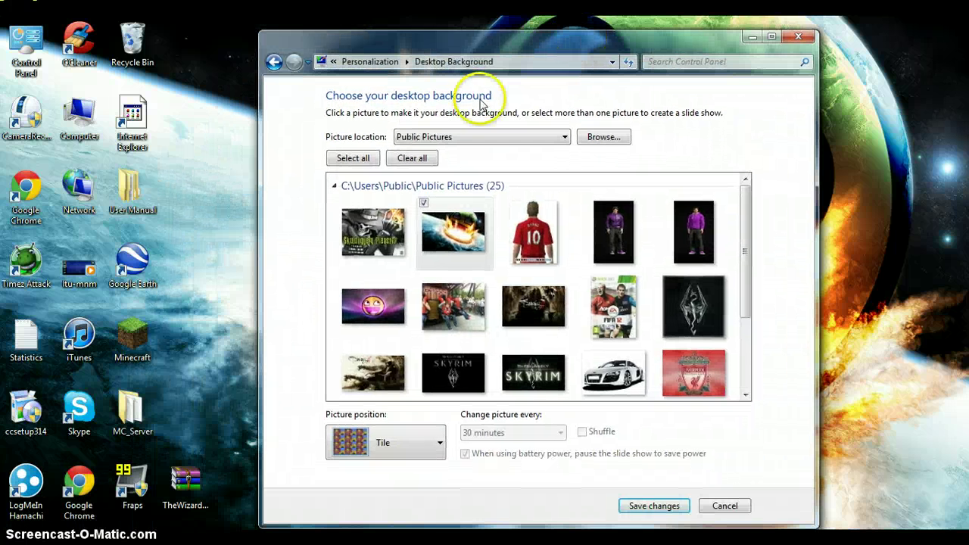
pyautogui.click(419, 445)
pyautogui.click(406, 409)
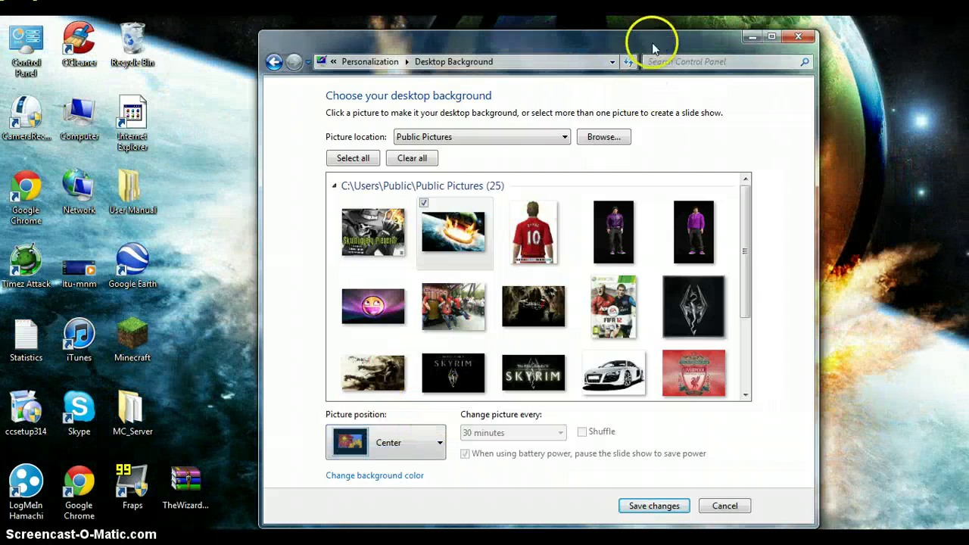
pyautogui.moveTo(653, 48); pyautogui.dragTo(708, 73)
pyautogui.click(491, 469)
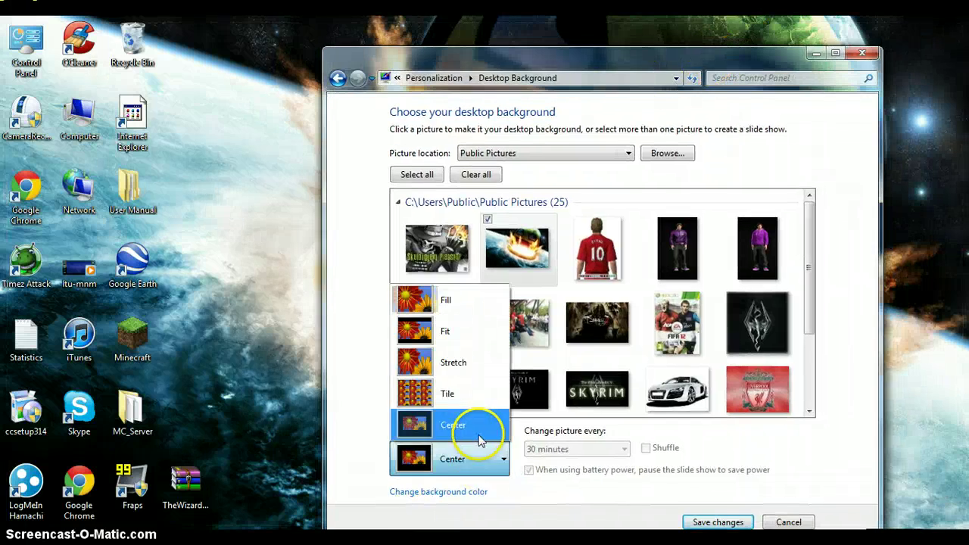
pyautogui.click(461, 394)
pyautogui.moveTo(573, 54); pyautogui.dragTo(500, 75)
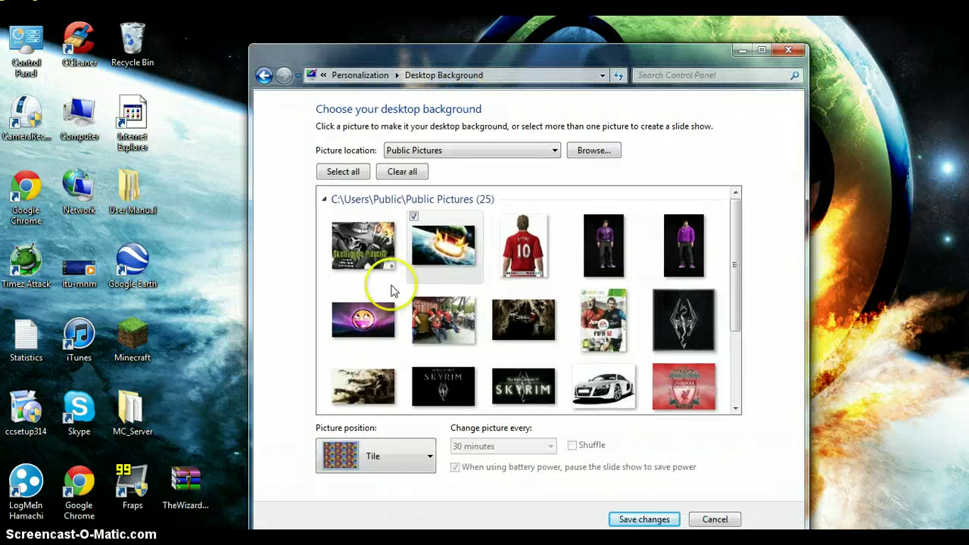
# Try the Stretch, Fit and Fill picture positions for the selected wallpaper
pyautogui.click(357, 463)
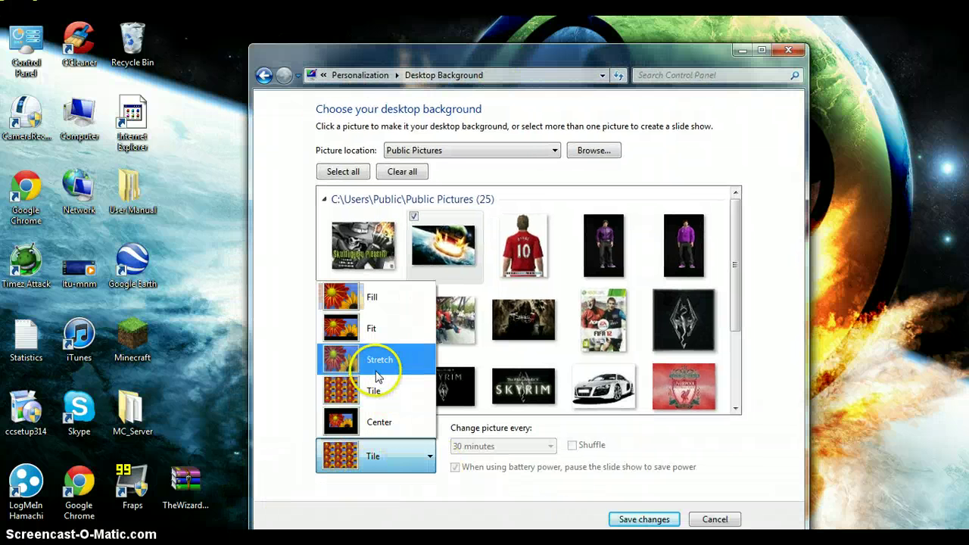
pyautogui.click(376, 368)
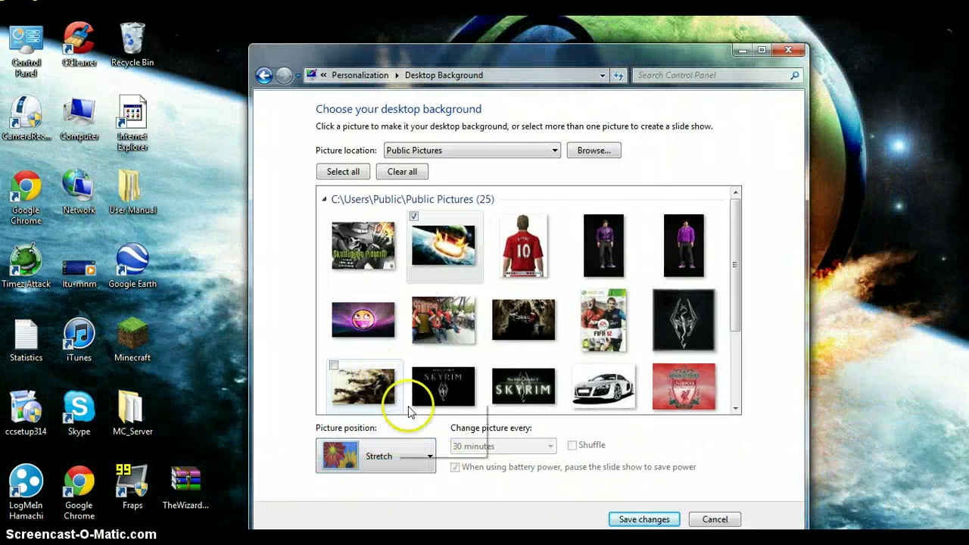
pyautogui.click(421, 452)
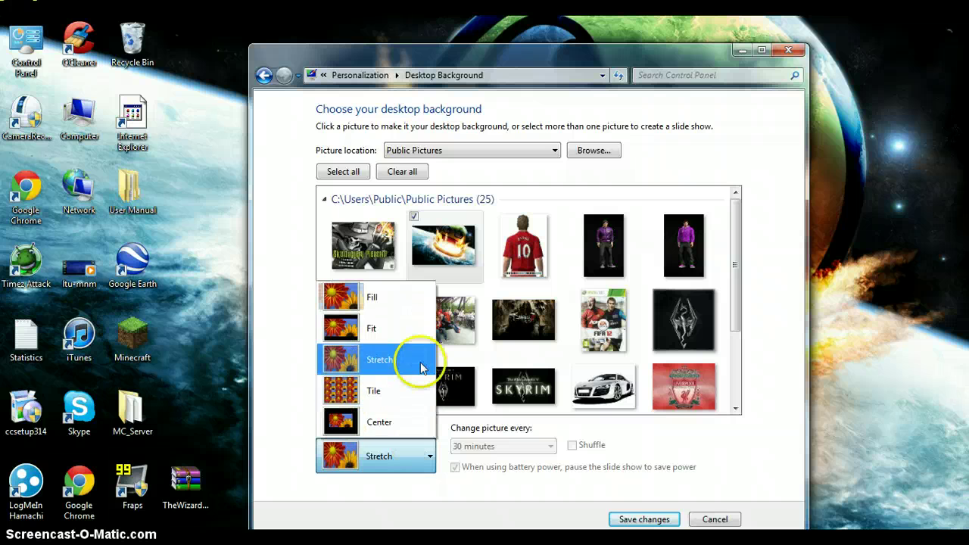
pyautogui.click(382, 329)
pyautogui.click(417, 457)
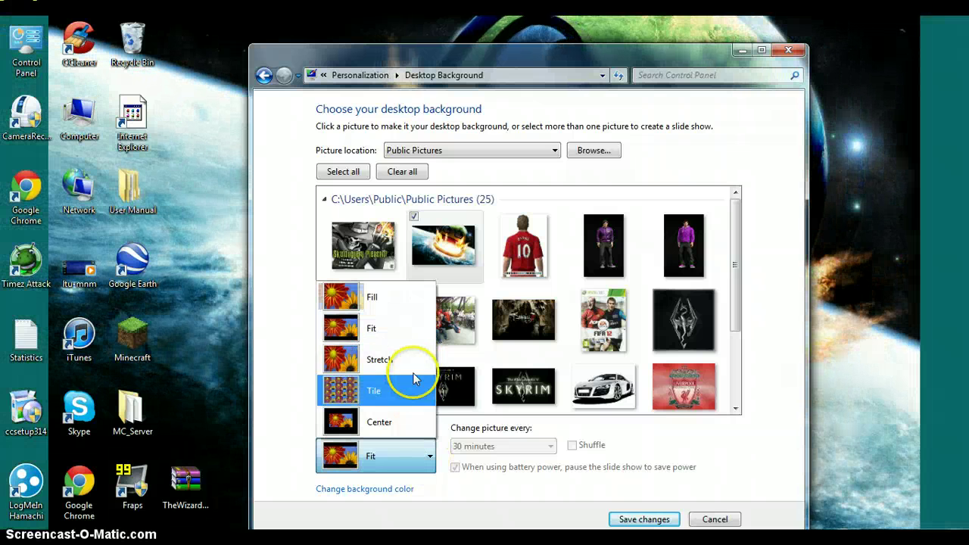
pyautogui.click(349, 295)
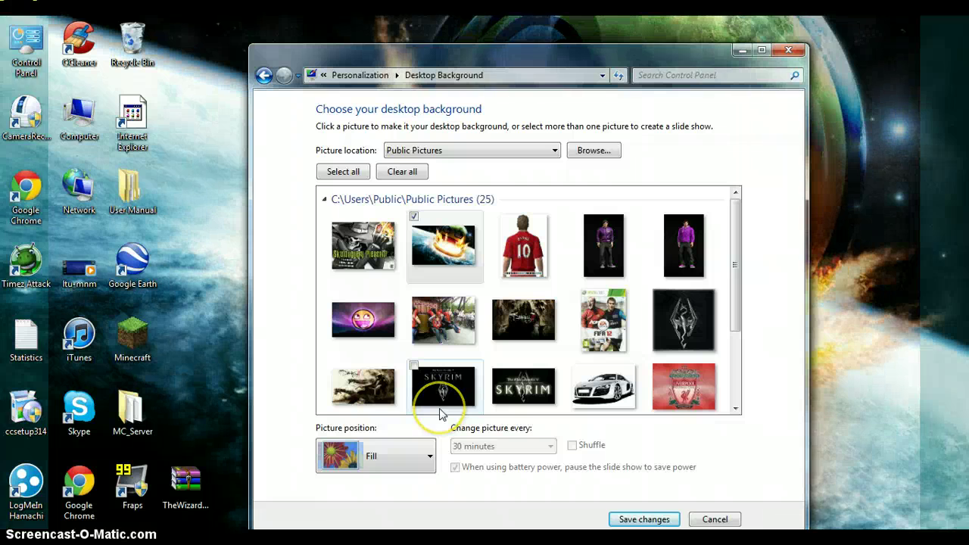
# Preview the selected wallpaper with the Stretch, Tile and Center picture positions
pyautogui.click(420, 458)
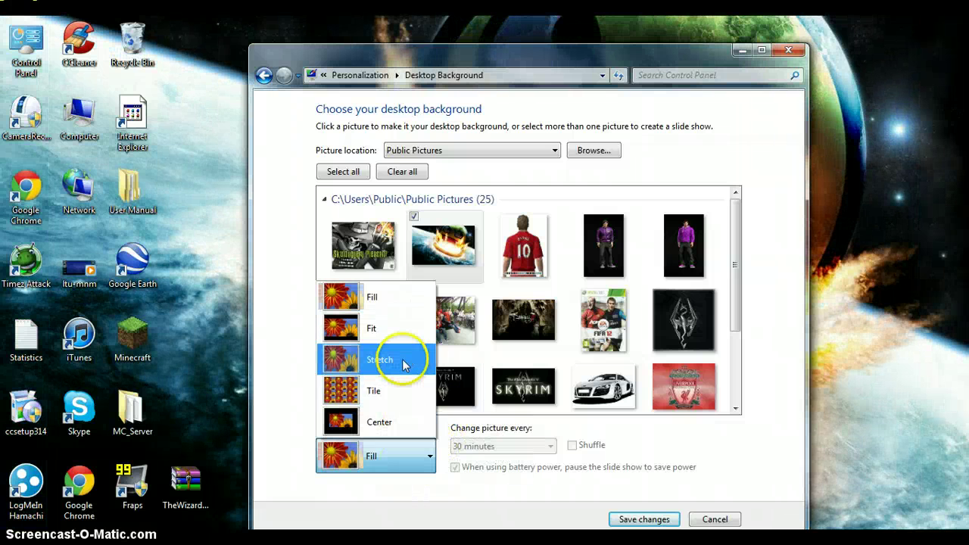
pyautogui.click(402, 363)
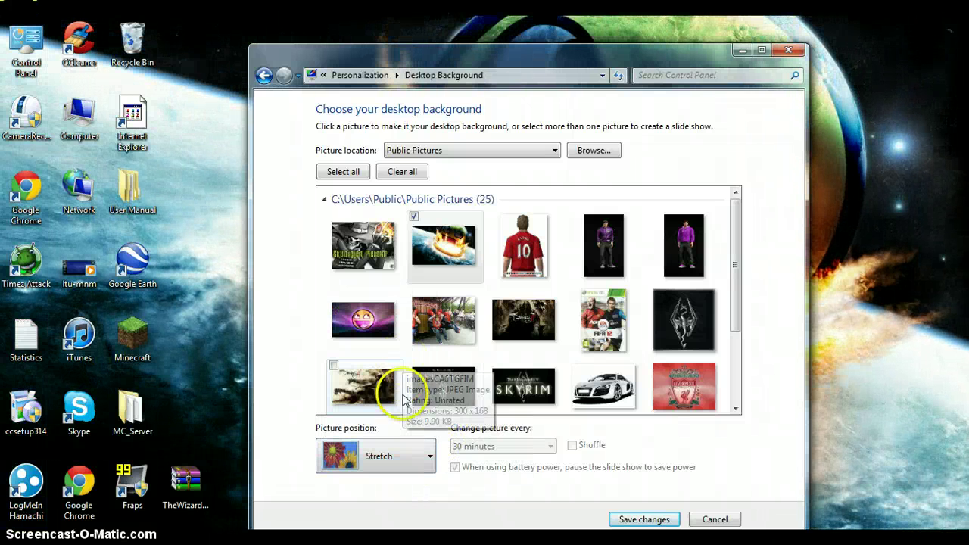
pyautogui.click(396, 458)
pyautogui.click(402, 403)
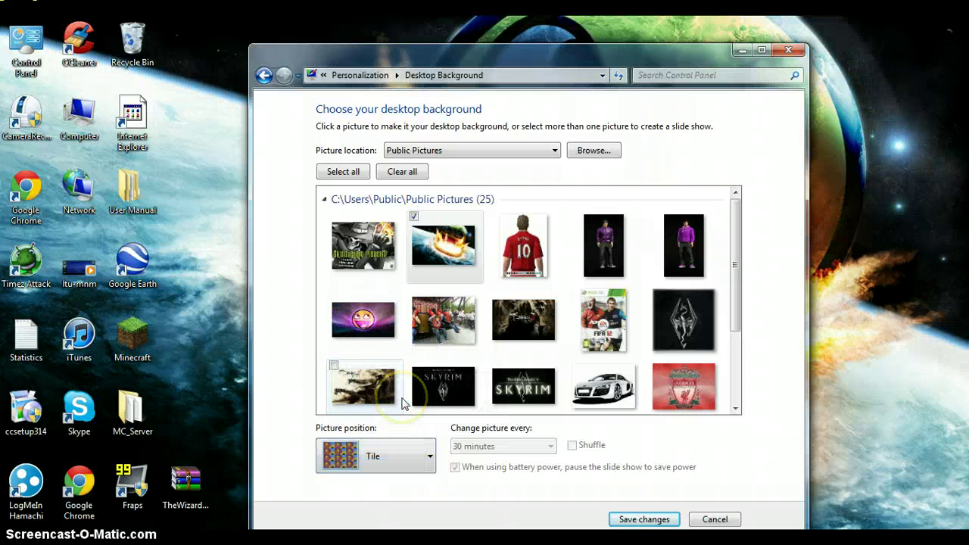
pyautogui.click(386, 460)
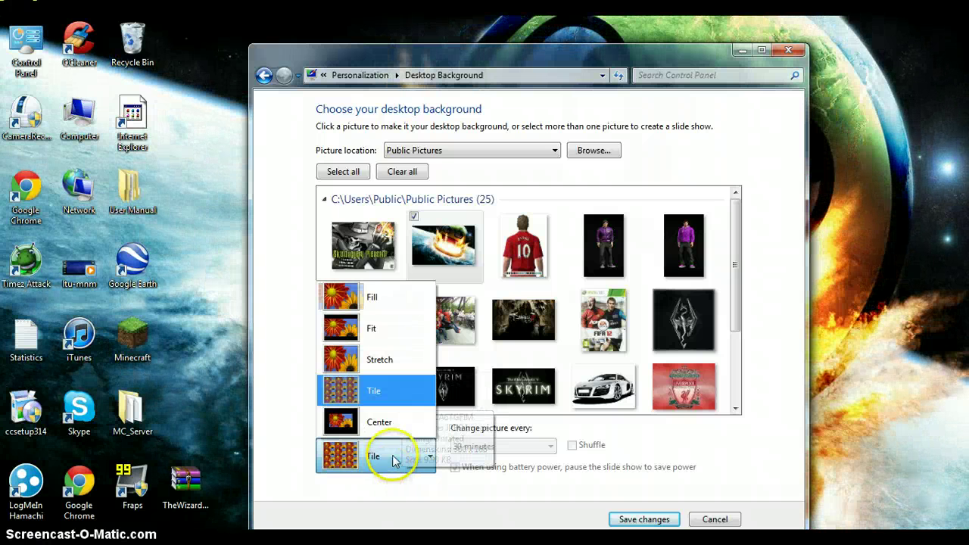
pyautogui.click(382, 421)
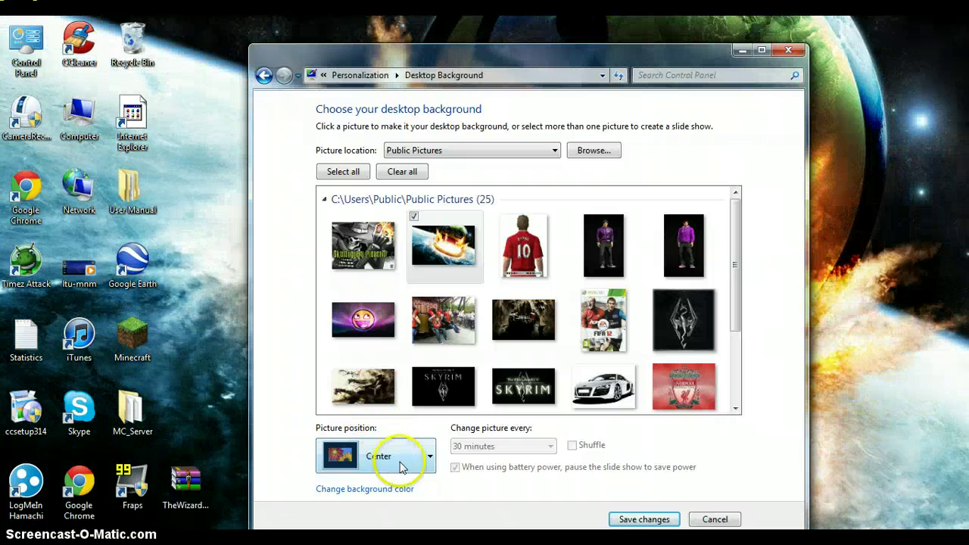
# Set the picture position to Stretch, save the background changes and close the Personalization window
pyautogui.click(392, 460)
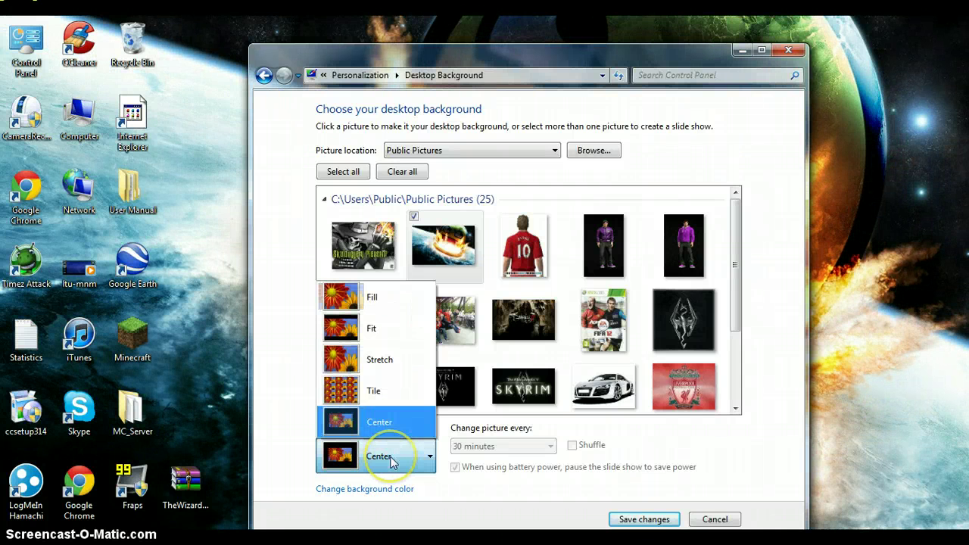
pyautogui.click(369, 356)
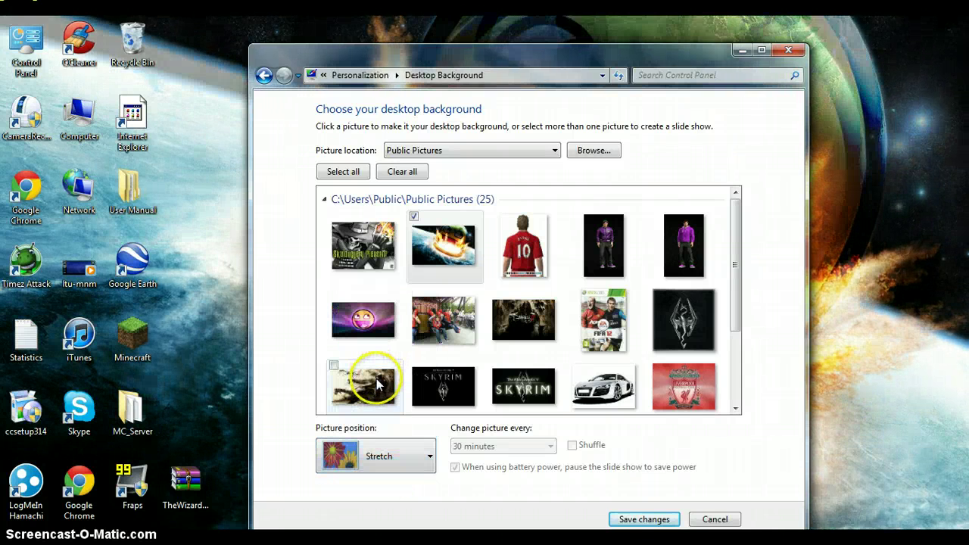
pyautogui.click(619, 520)
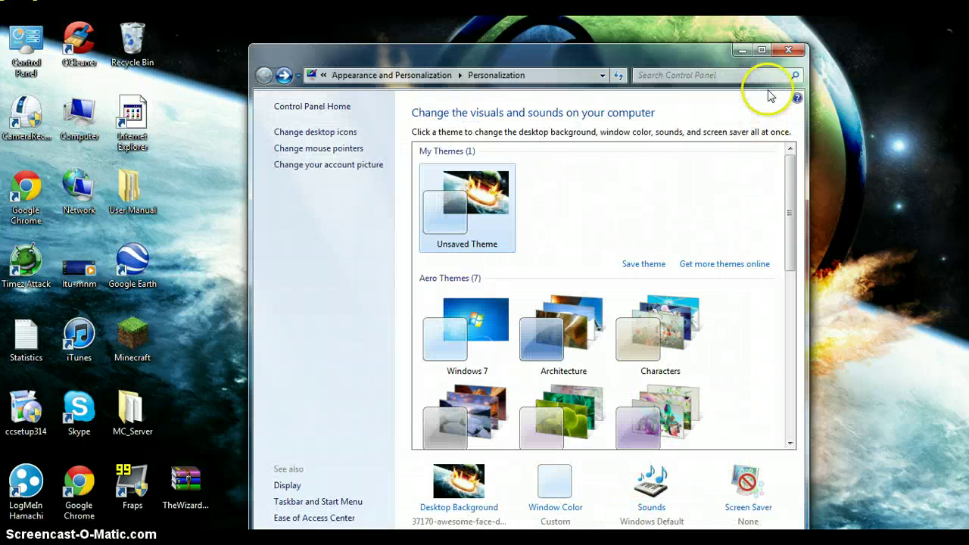
pyautogui.click(787, 51)
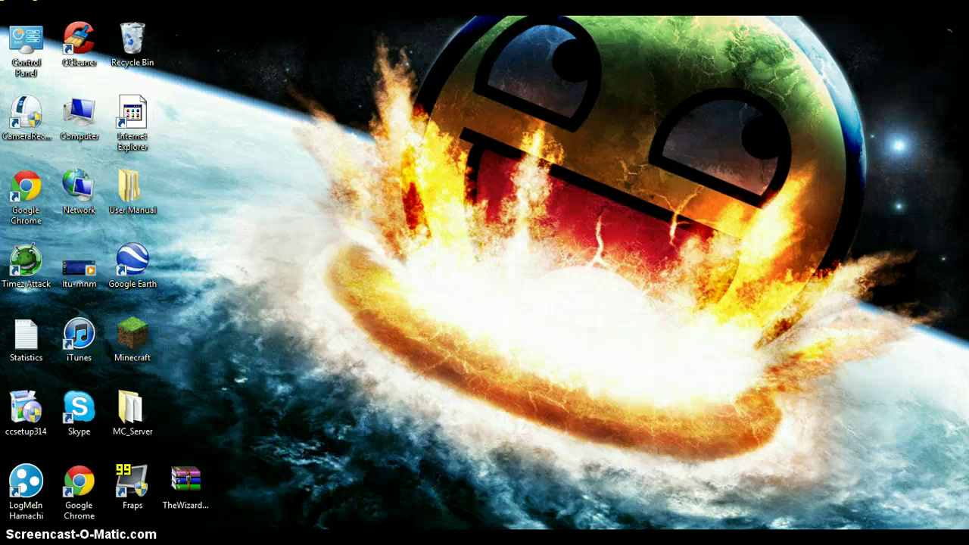
# Close the browser showing the WallChan wallpaper and check the Minecraft server window before returning to the desktop
pyautogui.click(324, 539)
pyautogui.click(948, 21)
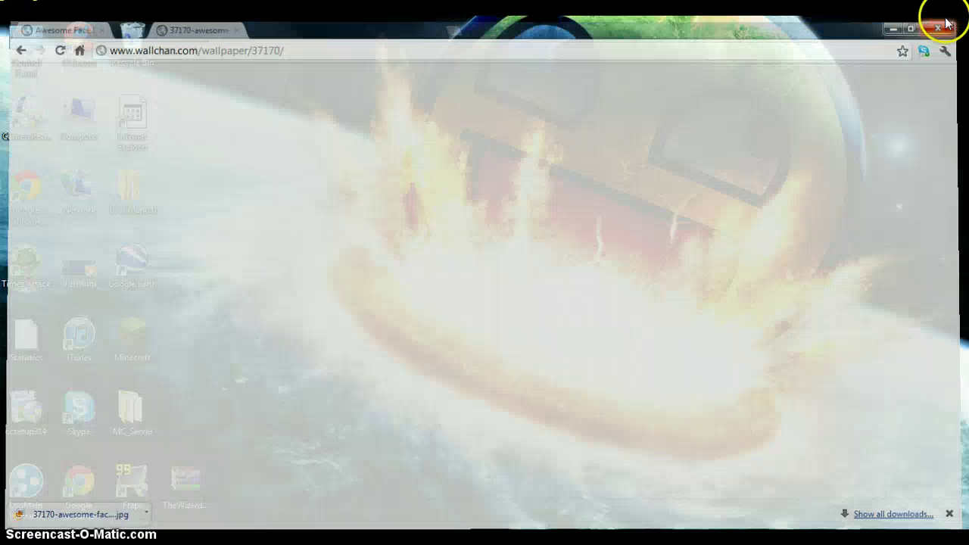
pyautogui.click(352, 537)
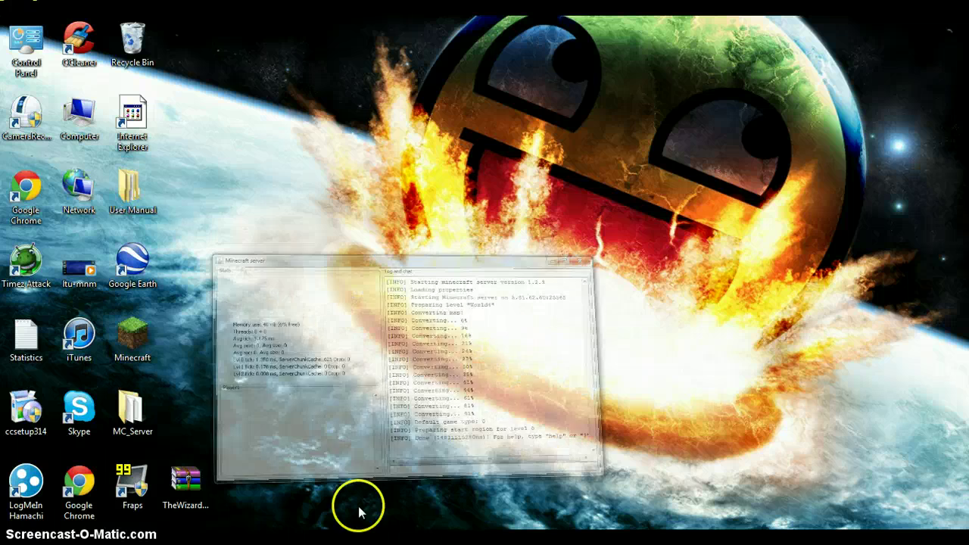
pyautogui.click(724, 98)
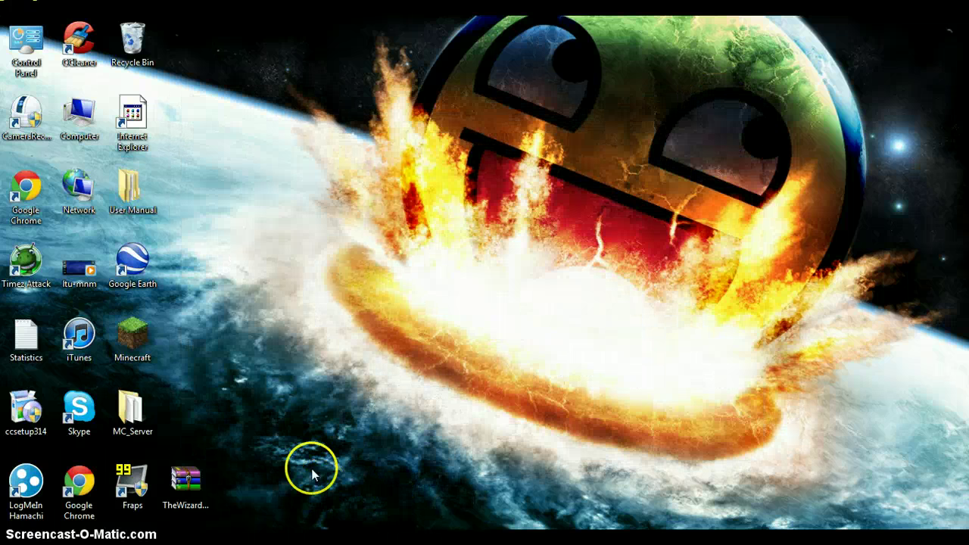
# Launch Minecraft from the desktop, allowing the unverified program to run, and log in with the remembered account
pyautogui.doubleClick(133, 337)
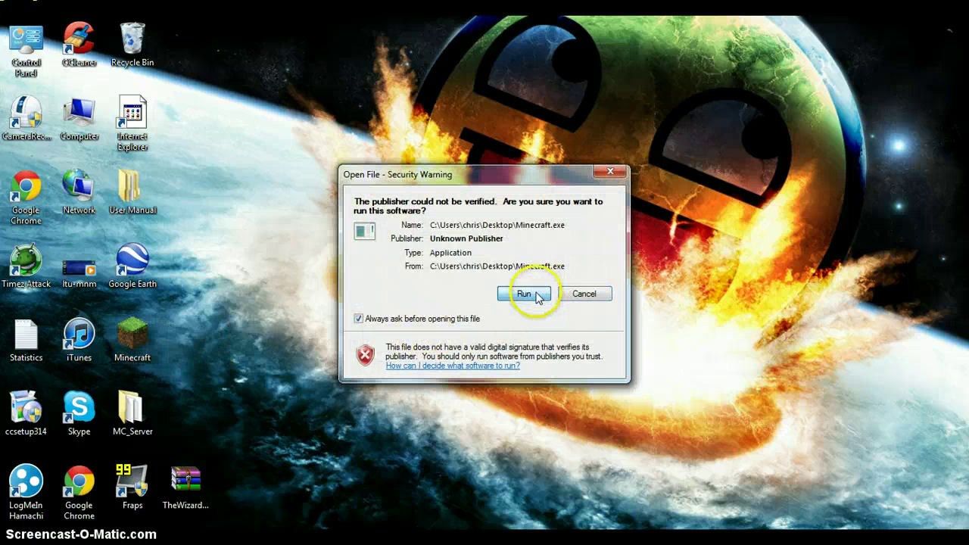
pyautogui.click(524, 293)
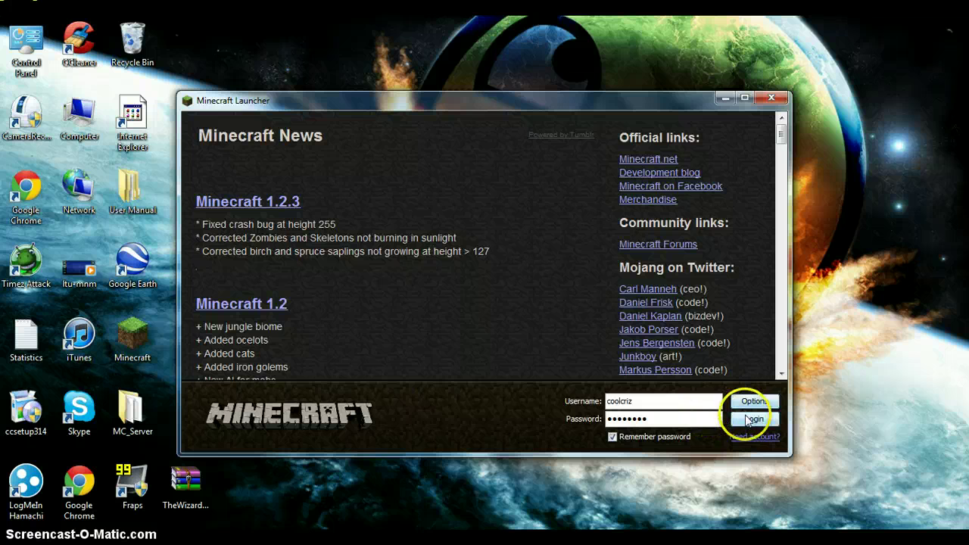
pyautogui.click(748, 419)
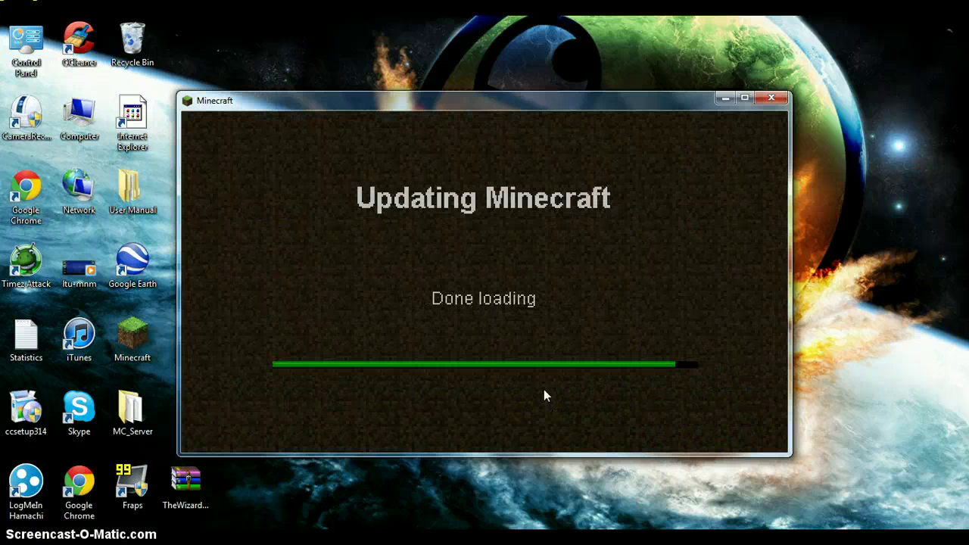
# Maximize the Minecraft window and join the multiplayer server named "my server"
pyautogui.click(552, 369)
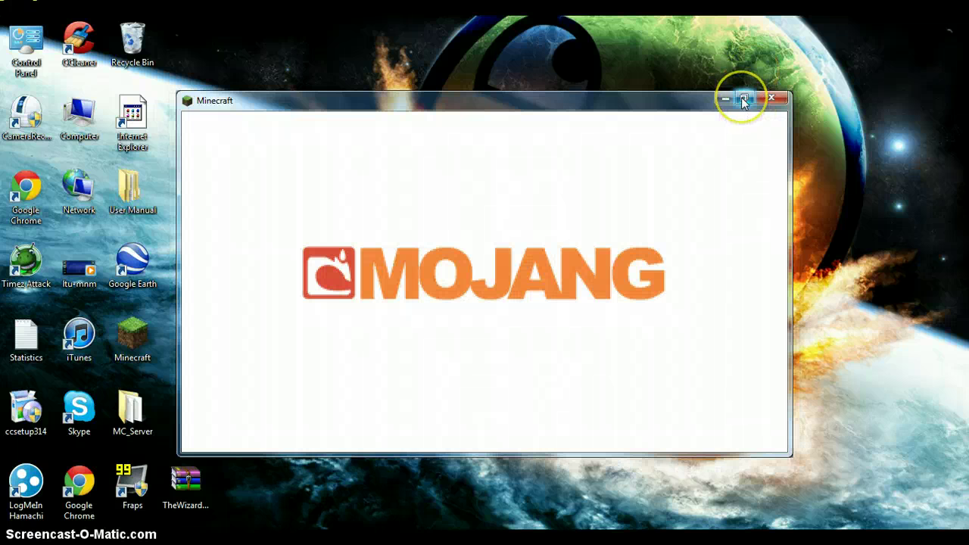
pyautogui.click(742, 99)
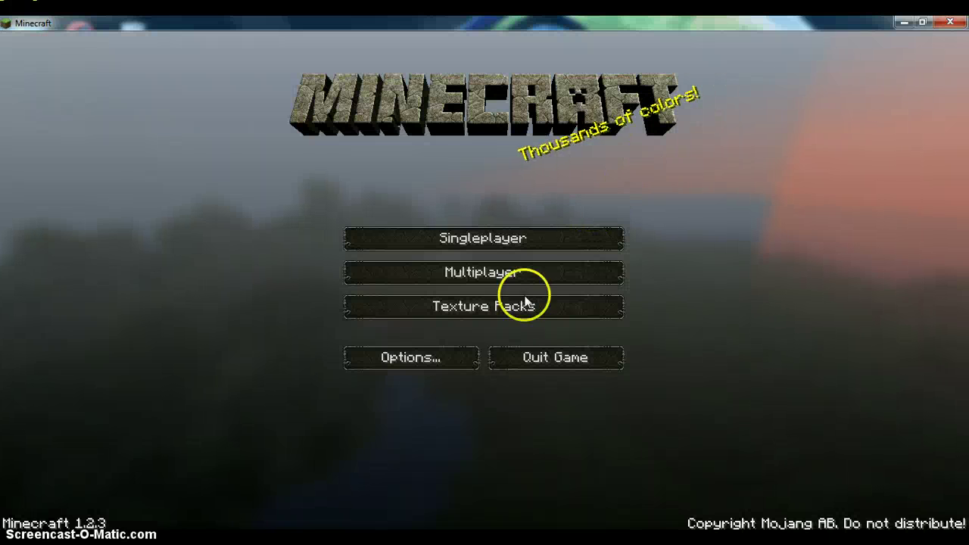
pyautogui.click(502, 279)
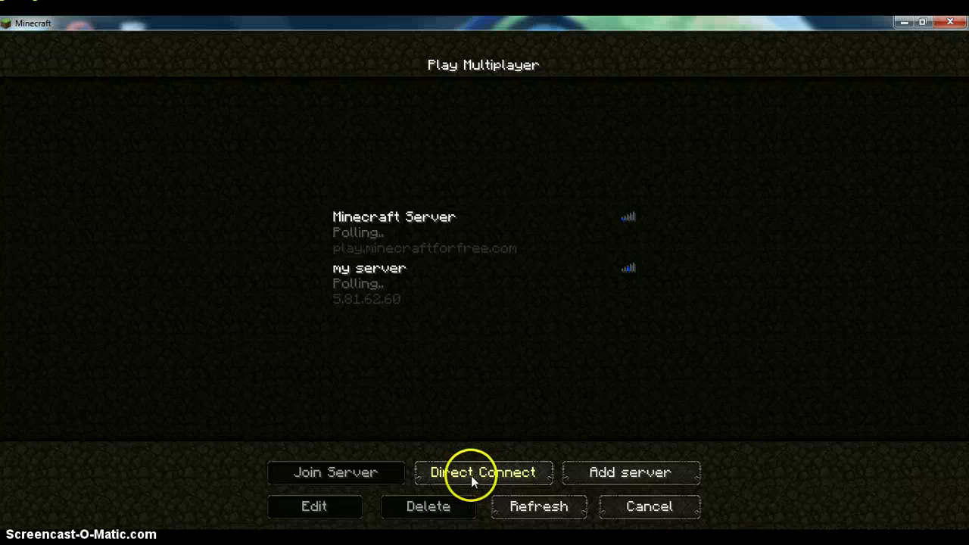
pyautogui.click(348, 293)
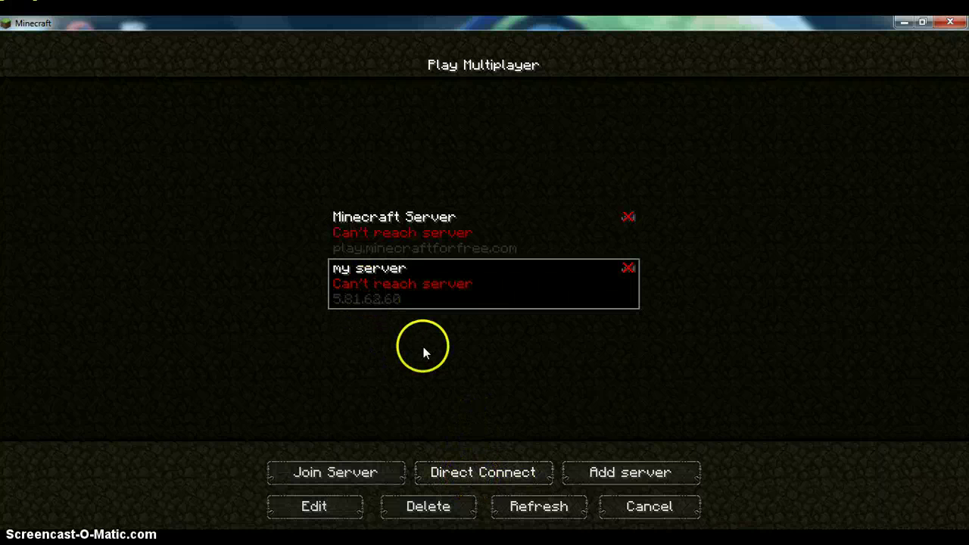
pyautogui.click(395, 465)
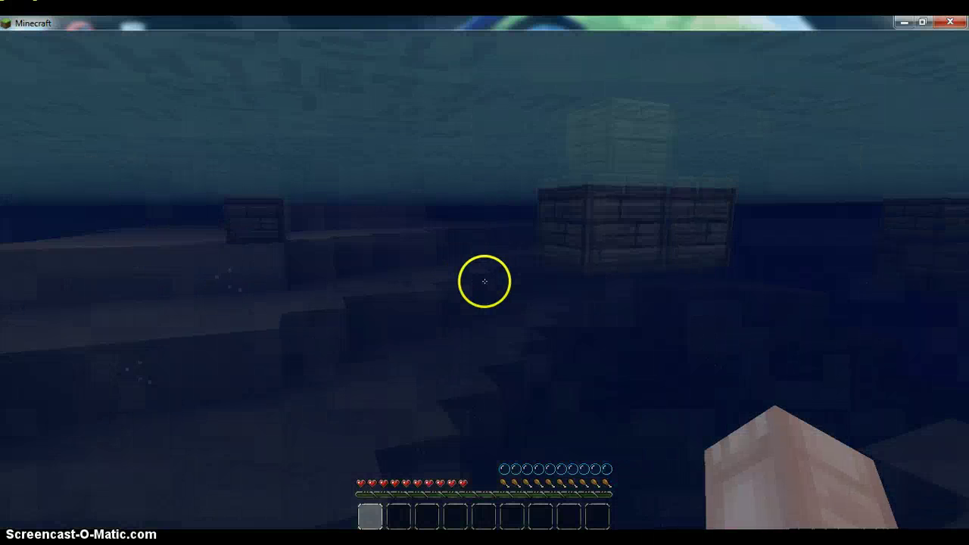
# Swim up to the water surface and check the player's inventory
pyautogui.press('space')
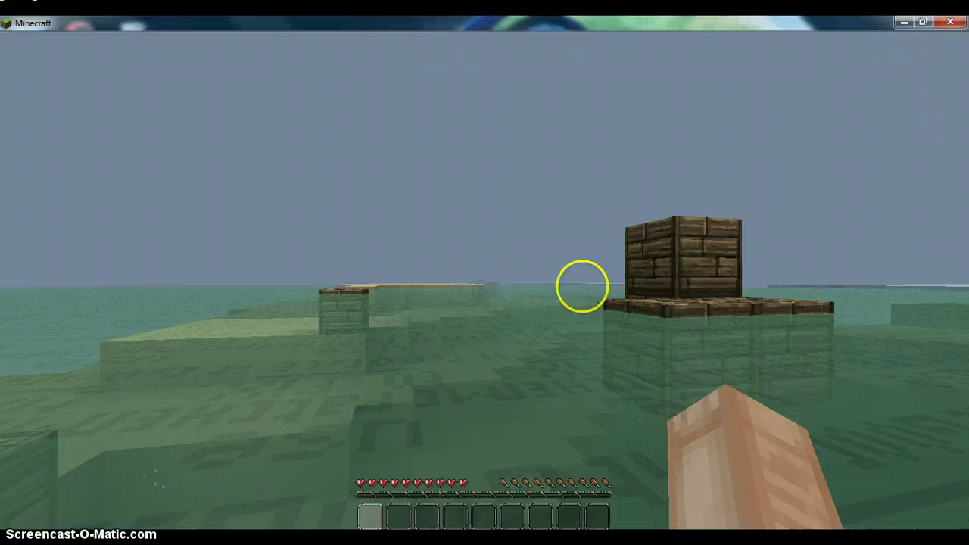
pyautogui.press('e')
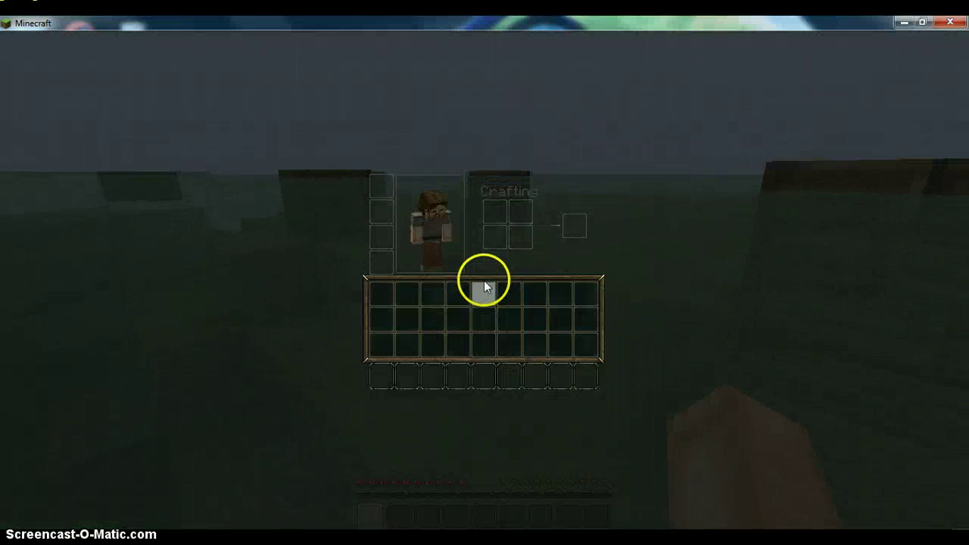
pyautogui.press('e')
# Surface from the water, climb onto a wooden plank block and look around the flooded area of the map
pyautogui.press('space')
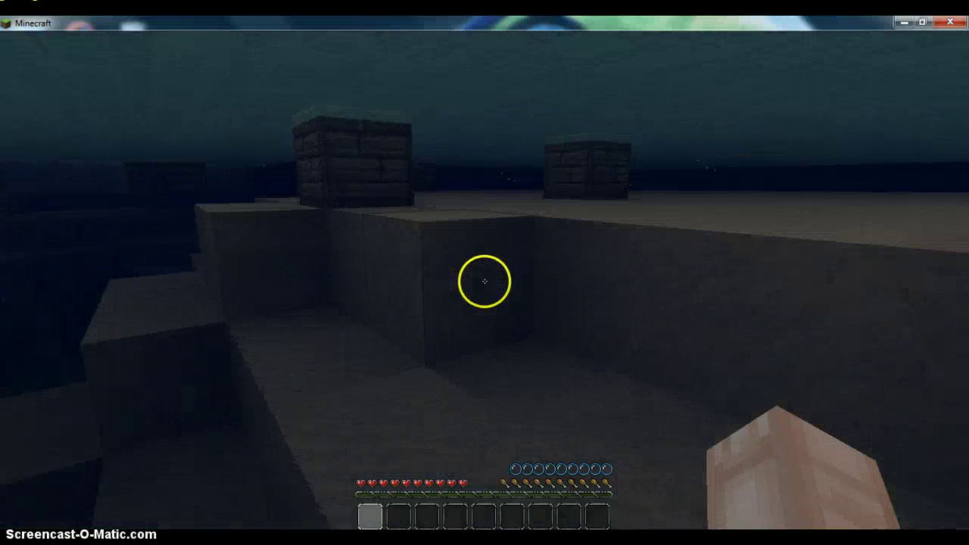
pyautogui.press('space')
pyautogui.press('w')
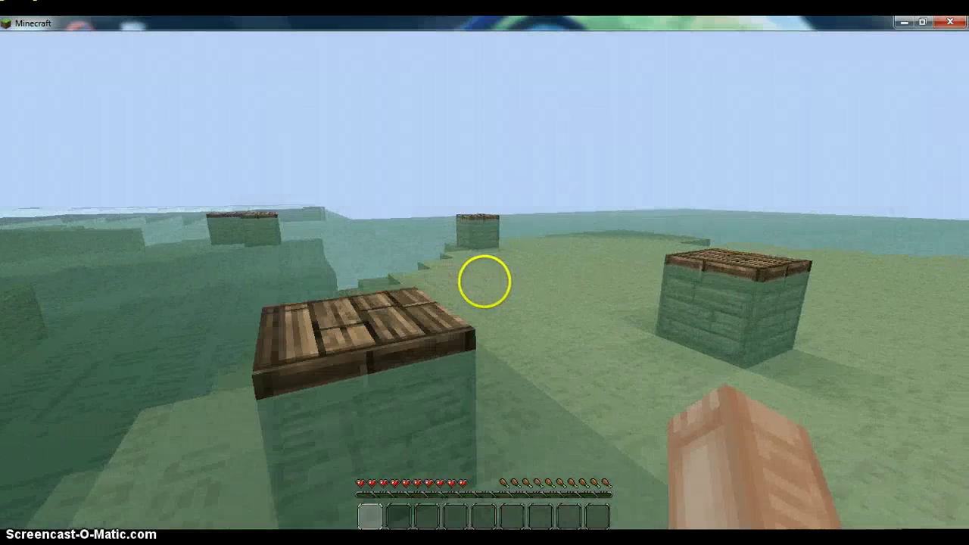
pyautogui.press('w')
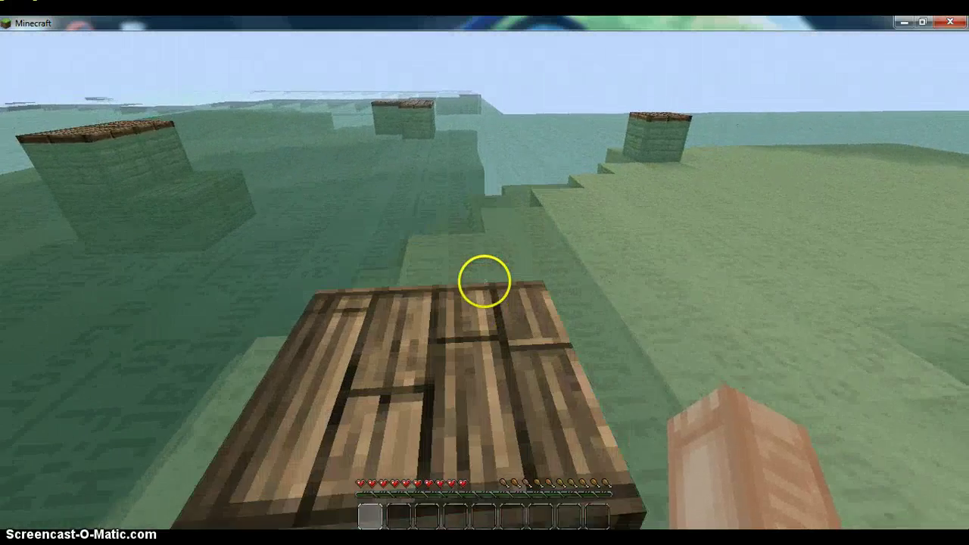
pyautogui.press('w')
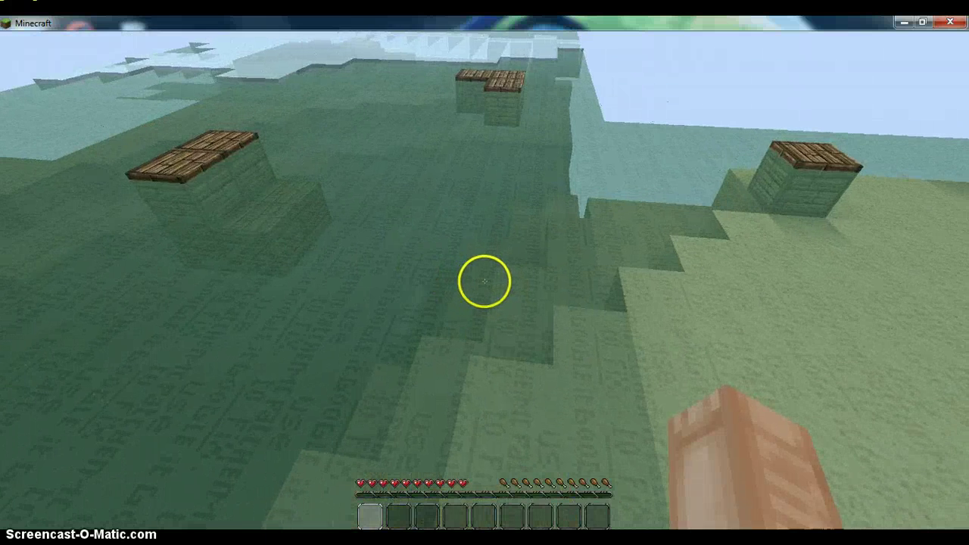
pyautogui.press('w')
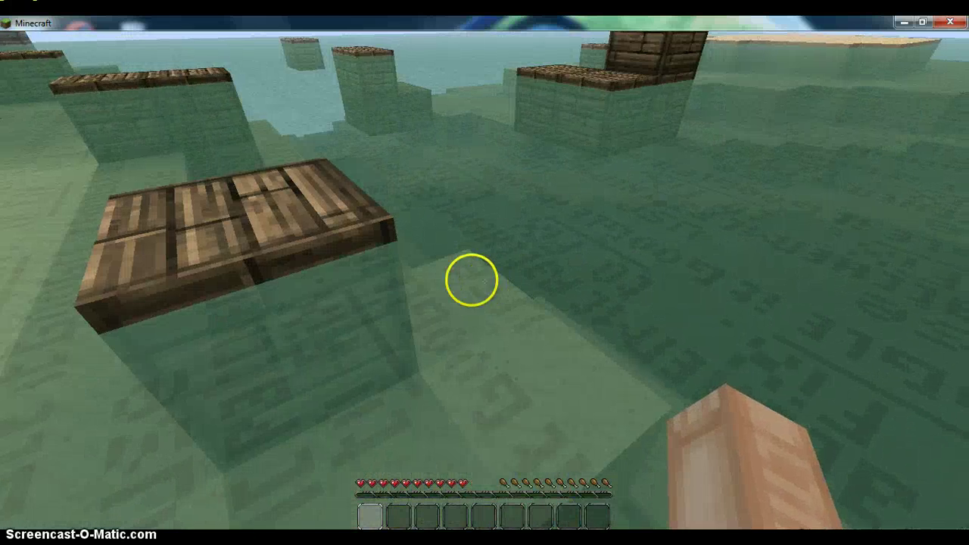